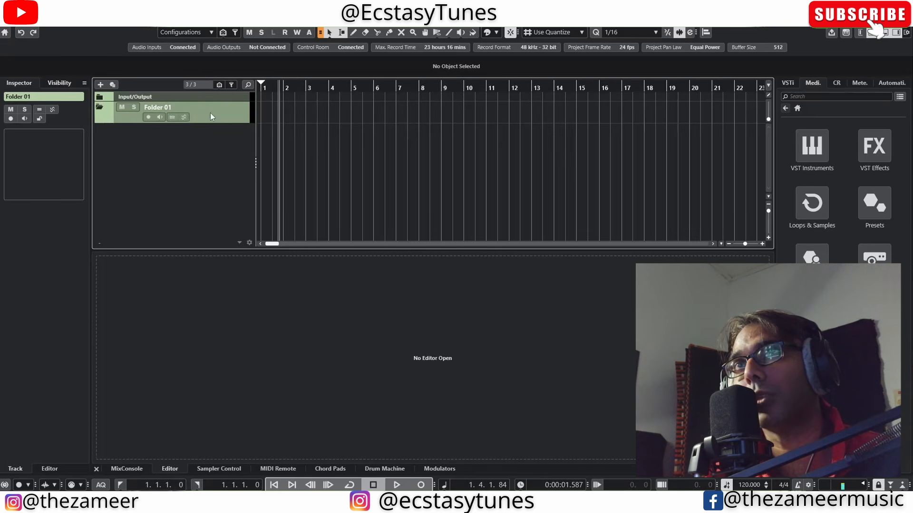
- Enable the group channel on the Folder 01 track and add a stereo audio track routed to Folder 01
right_click(221, 110)
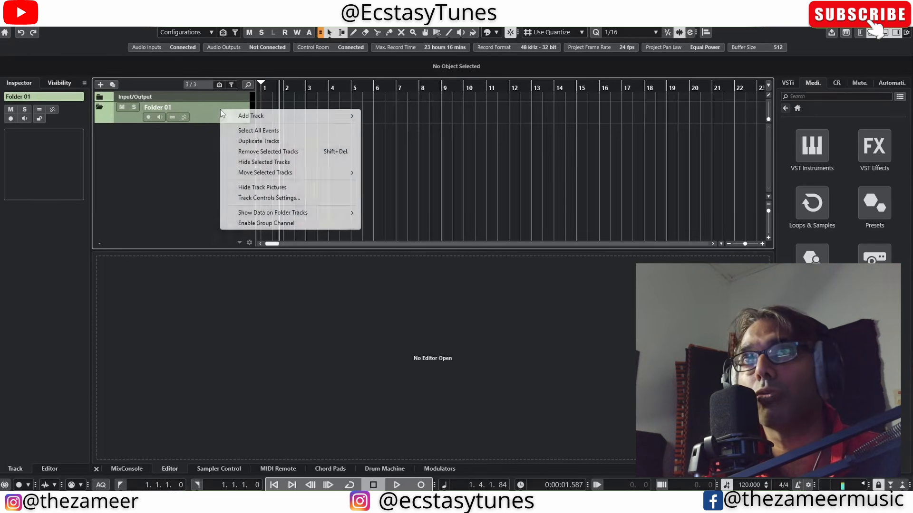
left_click(266, 224)
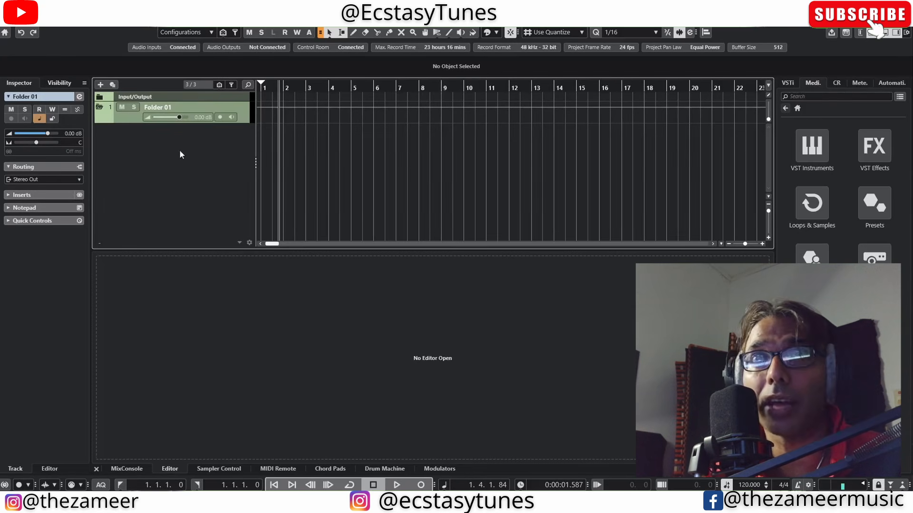
left_click(100, 85)
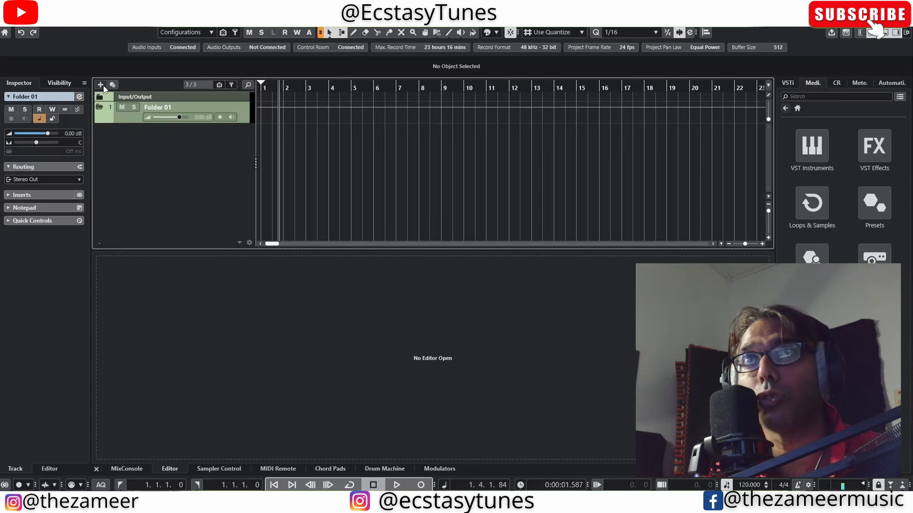
left_click(527, 157)
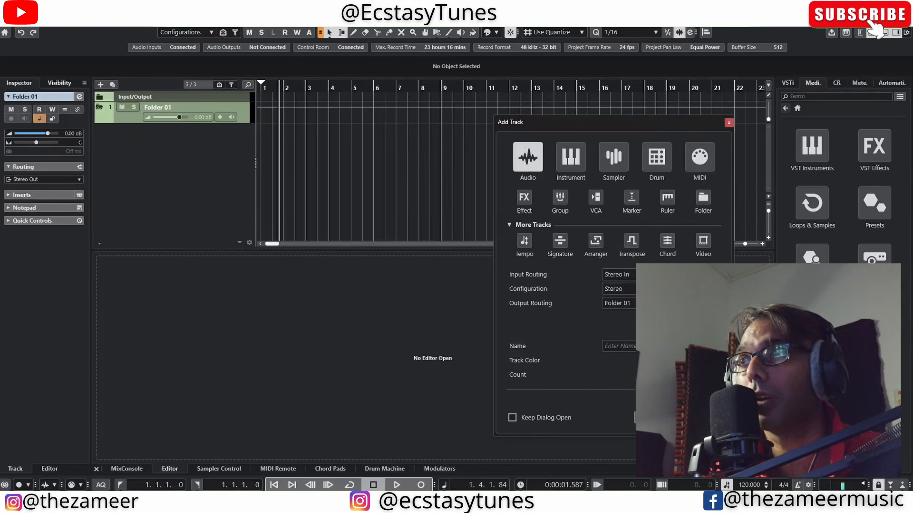
key("Return")
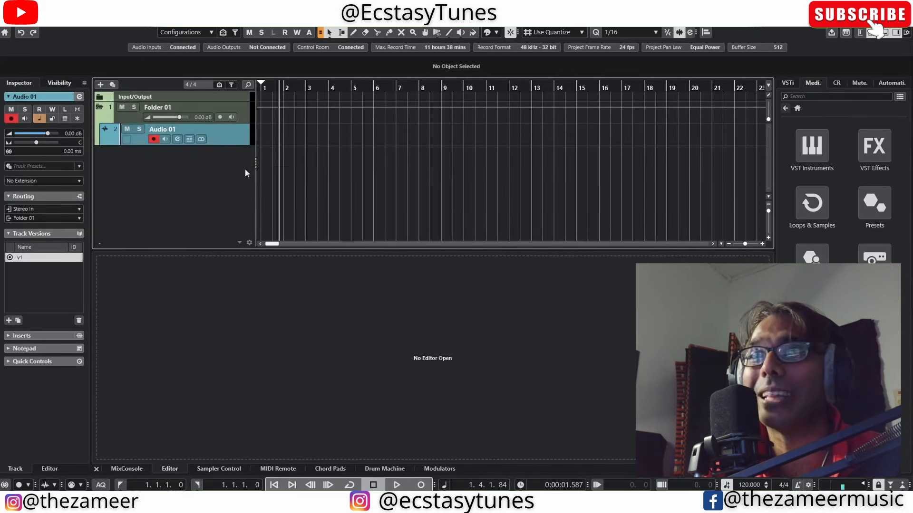
- Collapse Folder 01, add a second audio track outside it and increase the new track's height
left_click(102, 107)
right_click(159, 147)
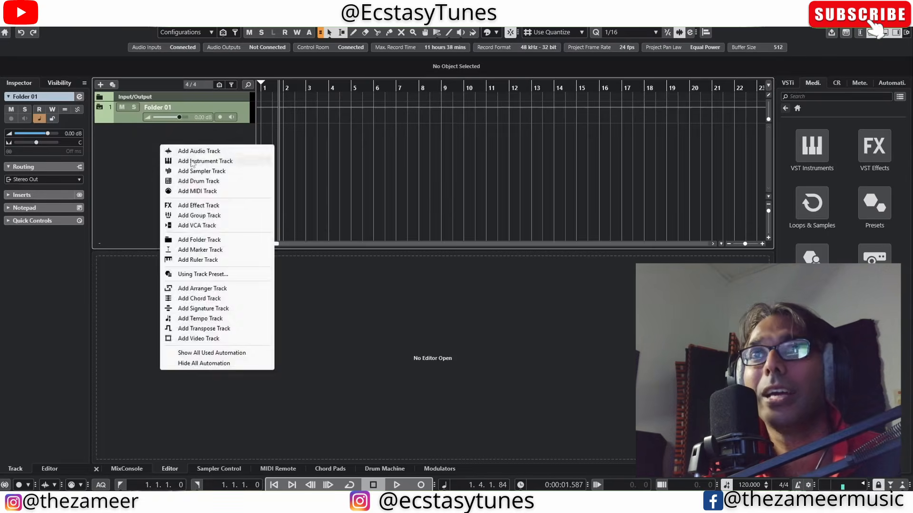
left_click(181, 149)
left_click(449, 306)
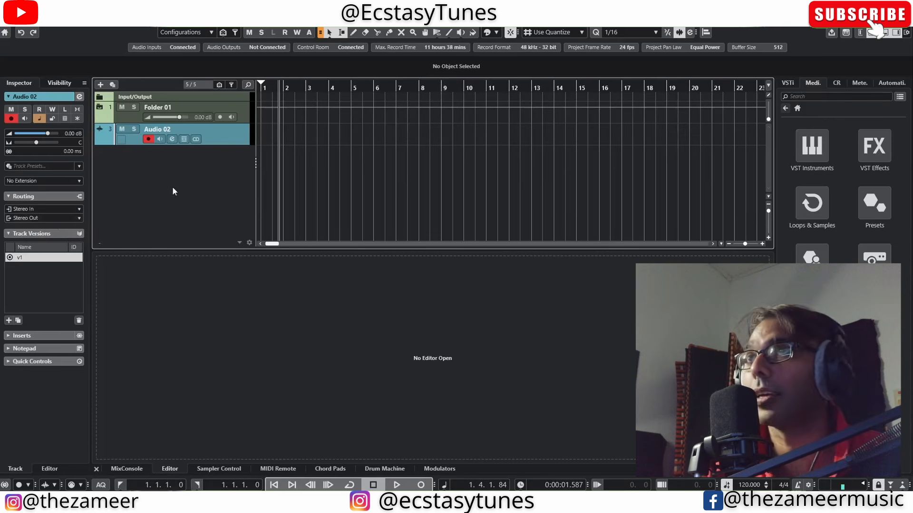
left_click_drag(230, 145, 230, 166)
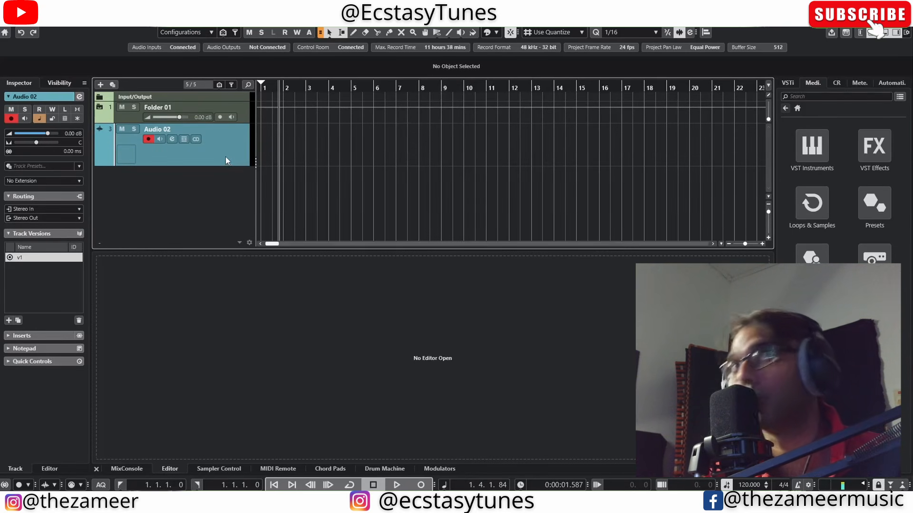
- Rename the Folder 01 track to Vocals
left_click(161, 112)
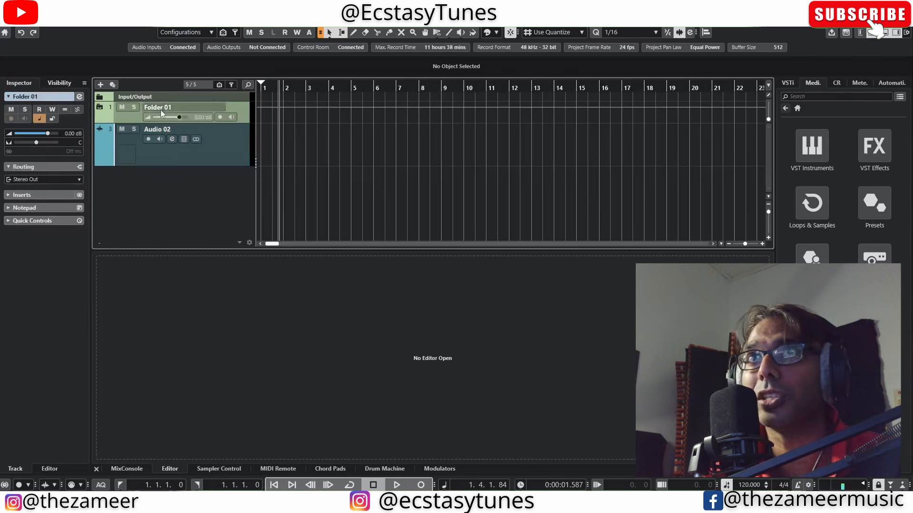
double_click(161, 110)
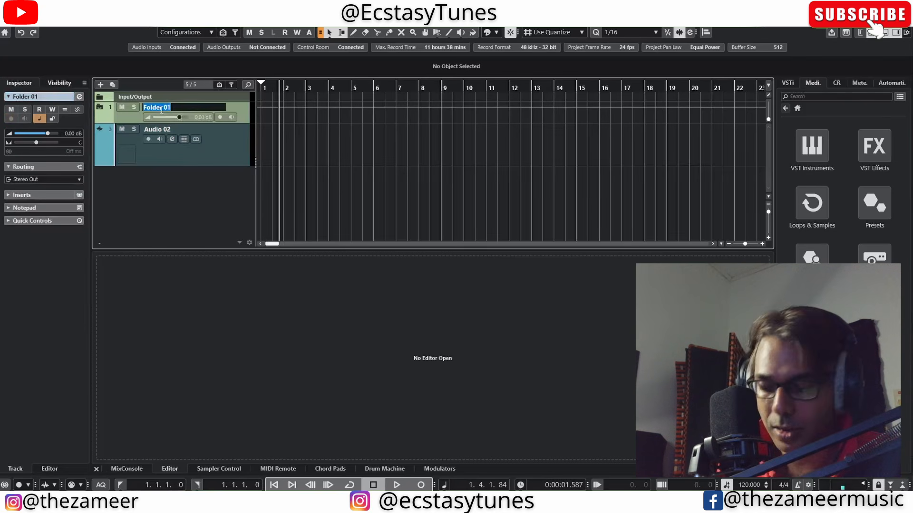
type("Vocals")
key("Return")
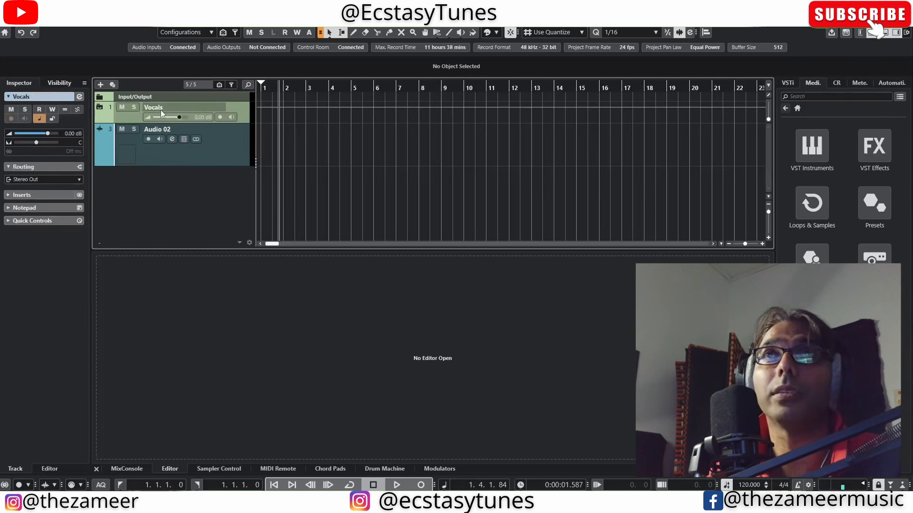
- Move the Audio 02 track into the Vocals folder and expand the folder to check both tracks' output routing
left_click(182, 155)
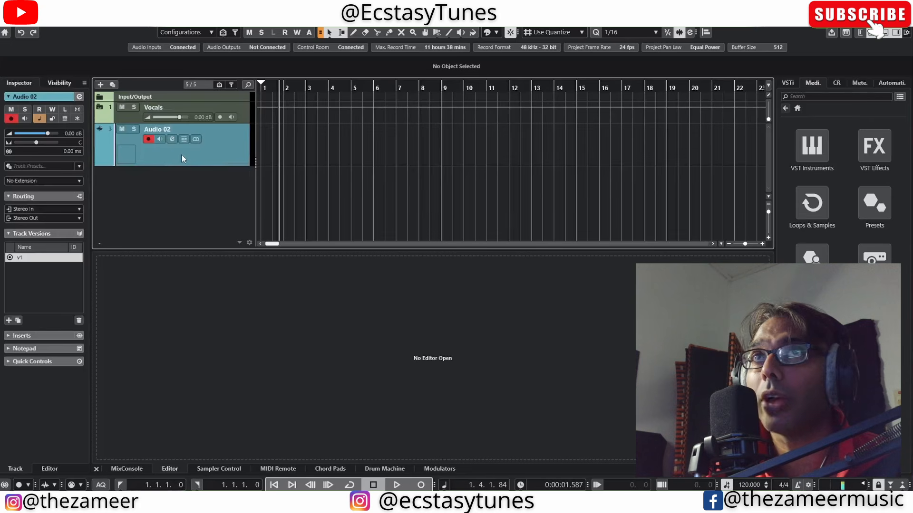
left_click_drag(187, 117, 200, 117)
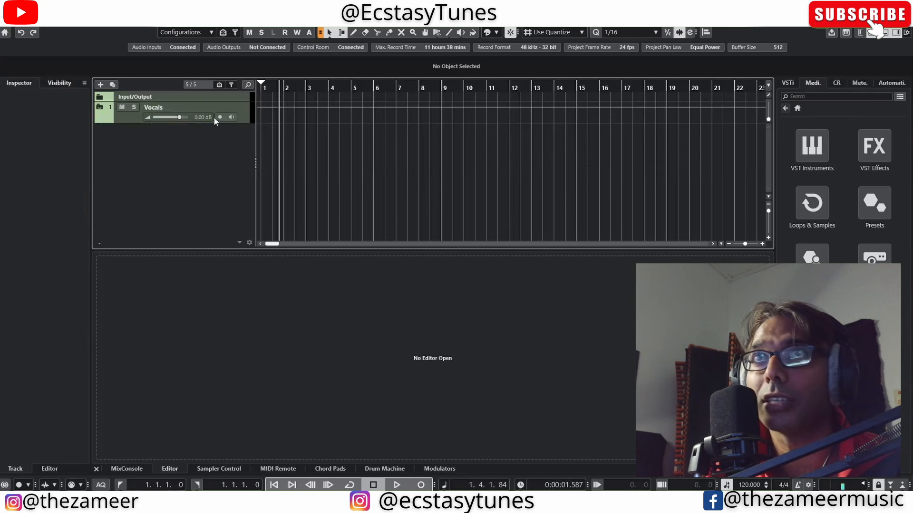
left_click(99, 110)
left_click(206, 182)
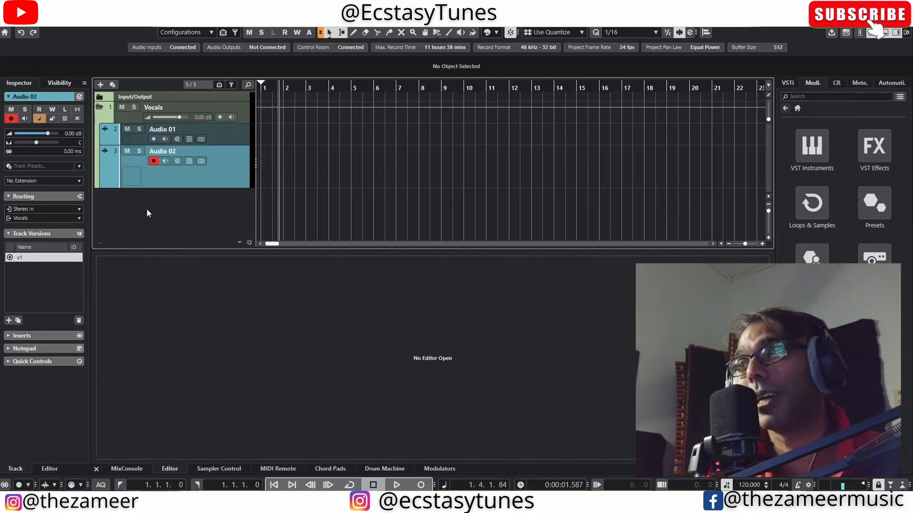
left_click(236, 132)
left_click(236, 162)
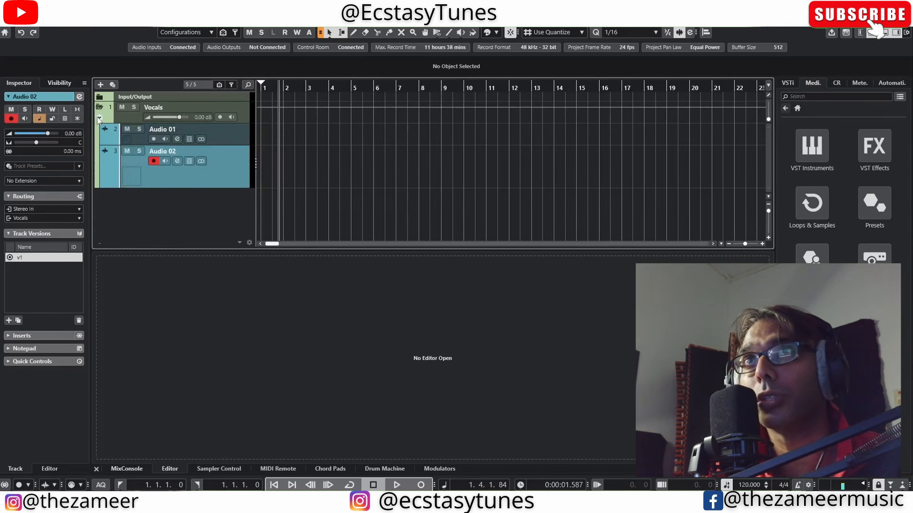
- Disable the group channel on the Vocals folder and inspect the output routing of its audio tracks
right_click(241, 107)
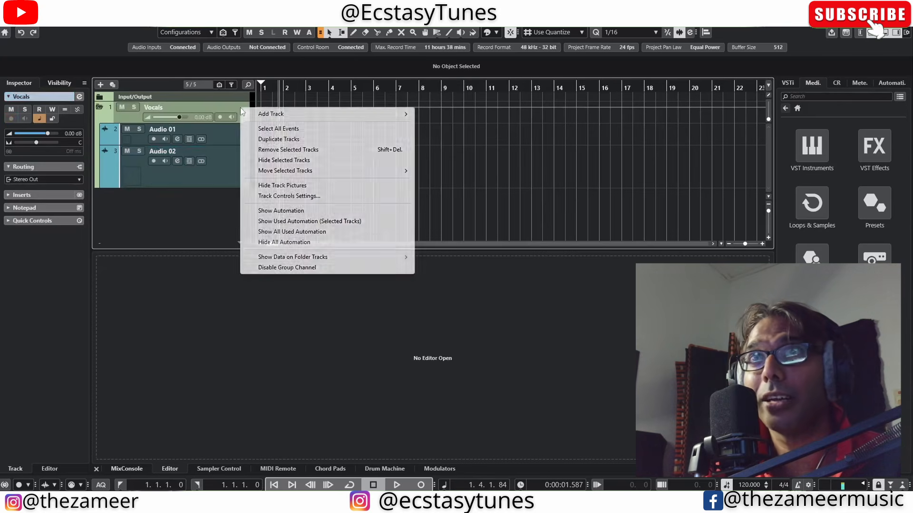
left_click(287, 267)
right_click(224, 132)
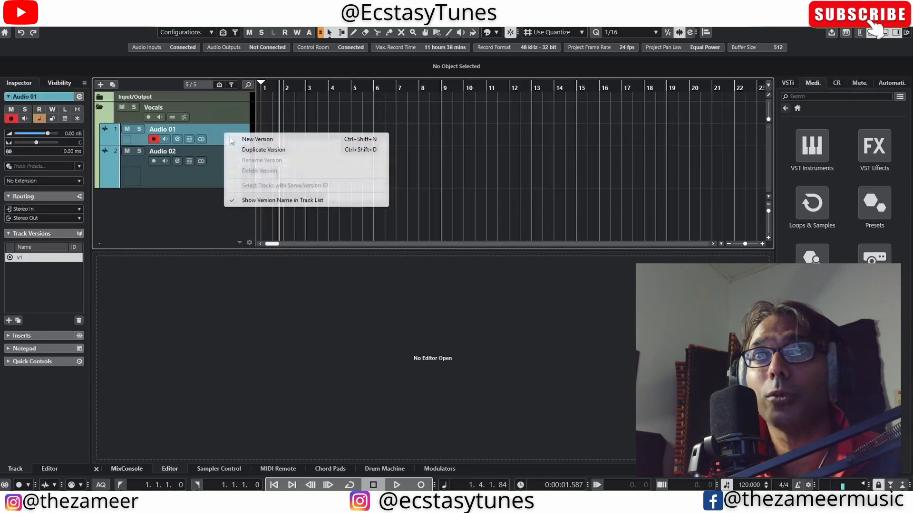
left_click(210, 170)
left_click(225, 141)
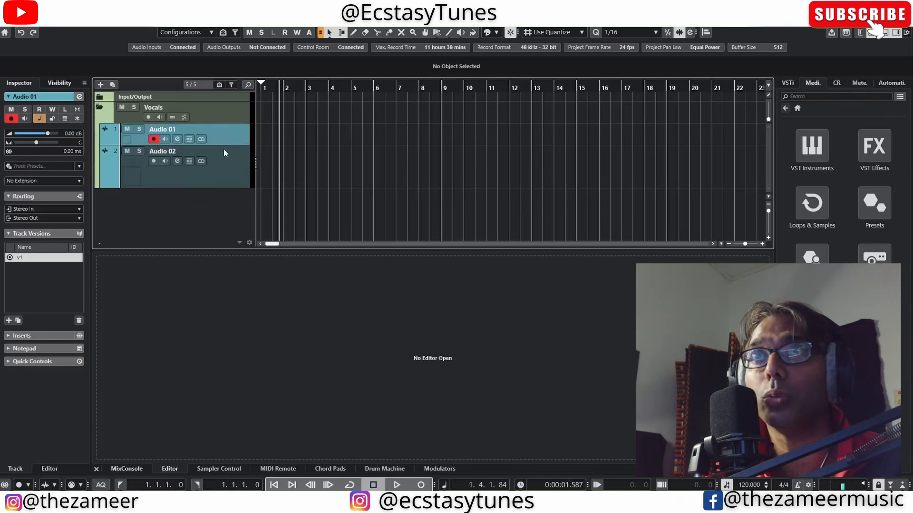
left_click(223, 149)
left_click(226, 141)
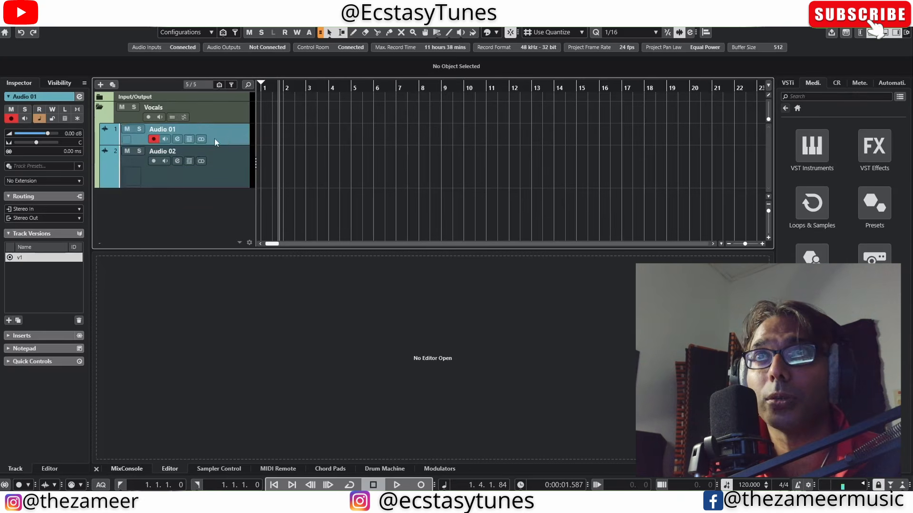
- Add a third audio track inside the Vocals folder and inspect the routing of all three audio tracks
left_click(100, 85)
left_click(677, 383)
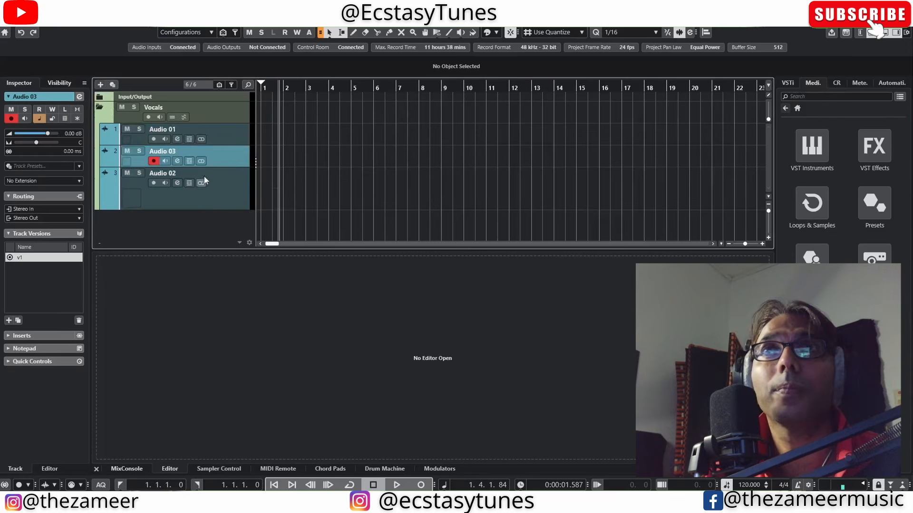
right_click(223, 152)
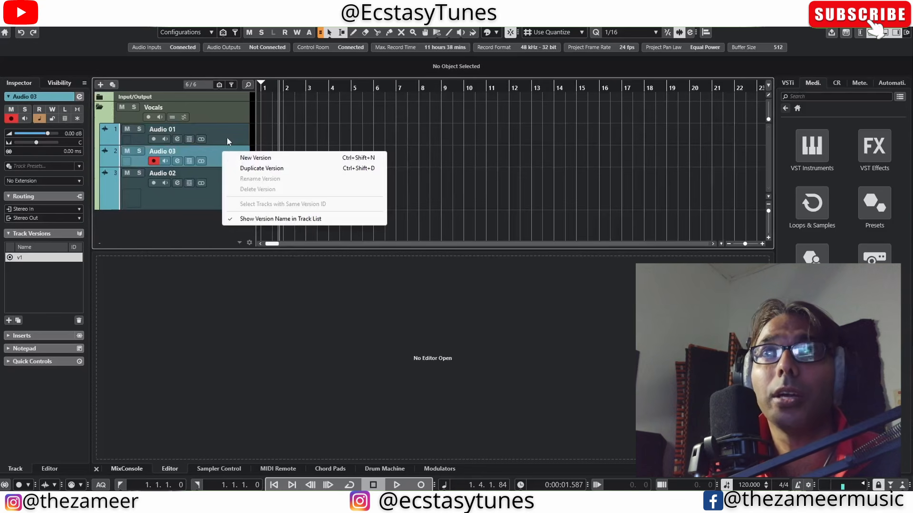
left_click(227, 138)
left_click(230, 137)
left_click(234, 155)
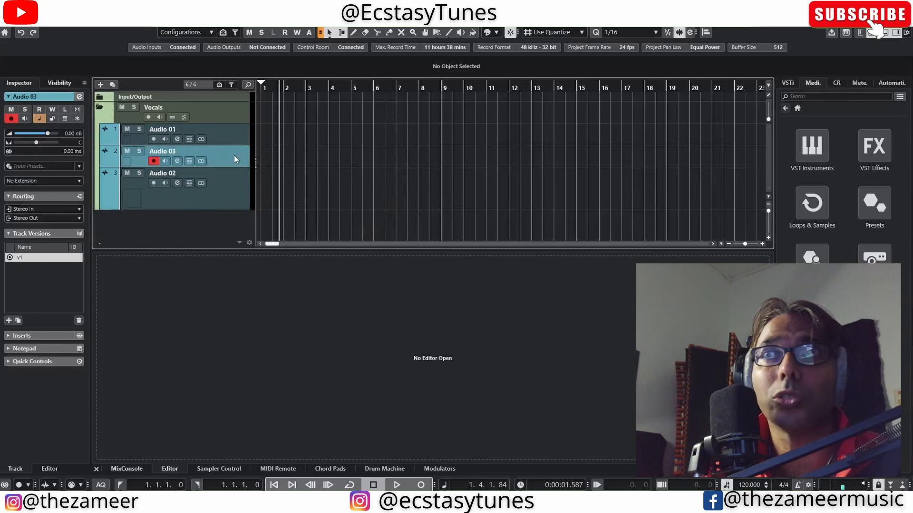
left_click(221, 190)
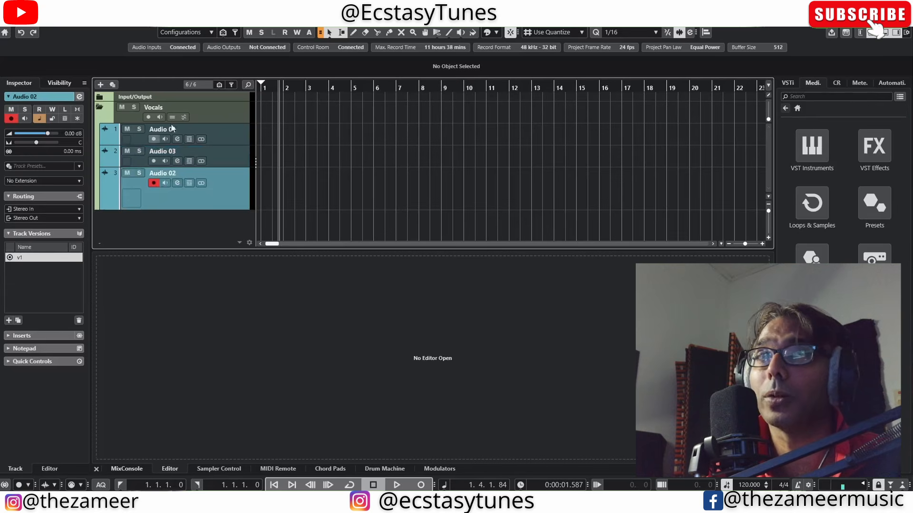
left_click(240, 116)
left_click(241, 134)
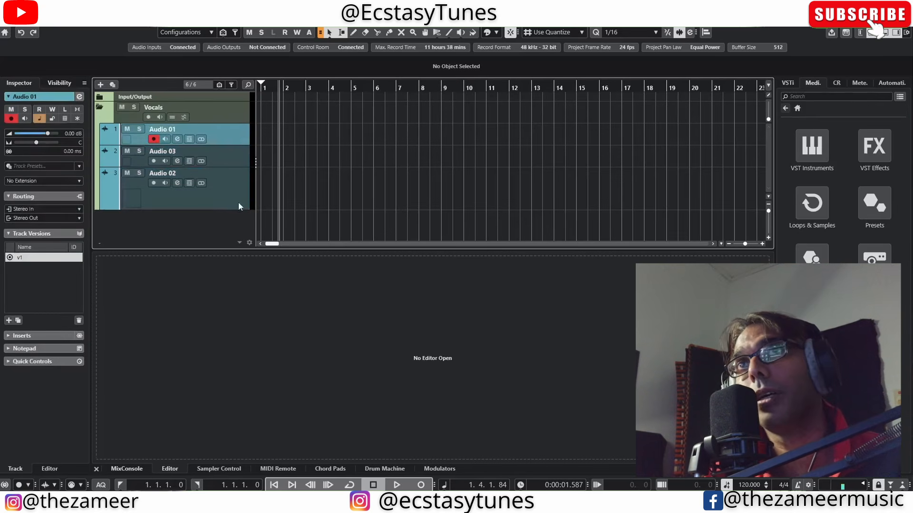
- Enable the group channel on the Vocals folder again and check the output routing of its three audio tracks
left_click(221, 114)
right_click(232, 113)
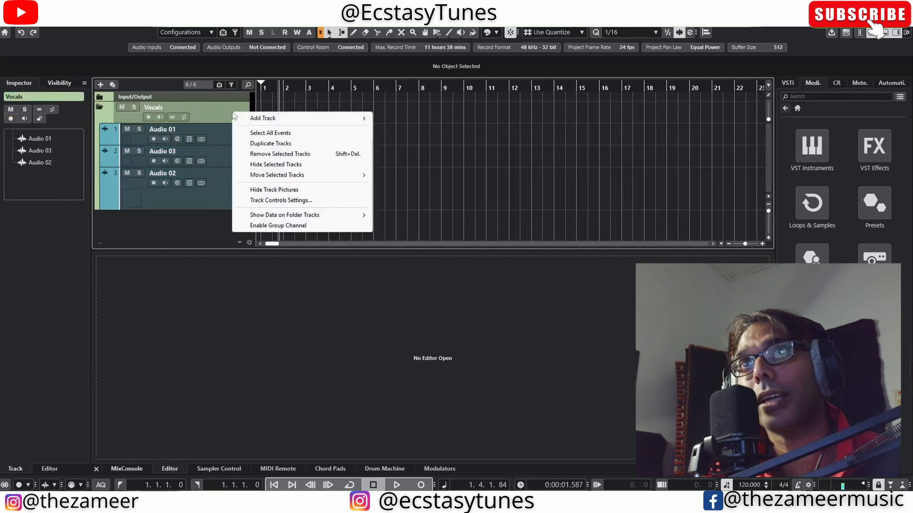
left_click(263, 226)
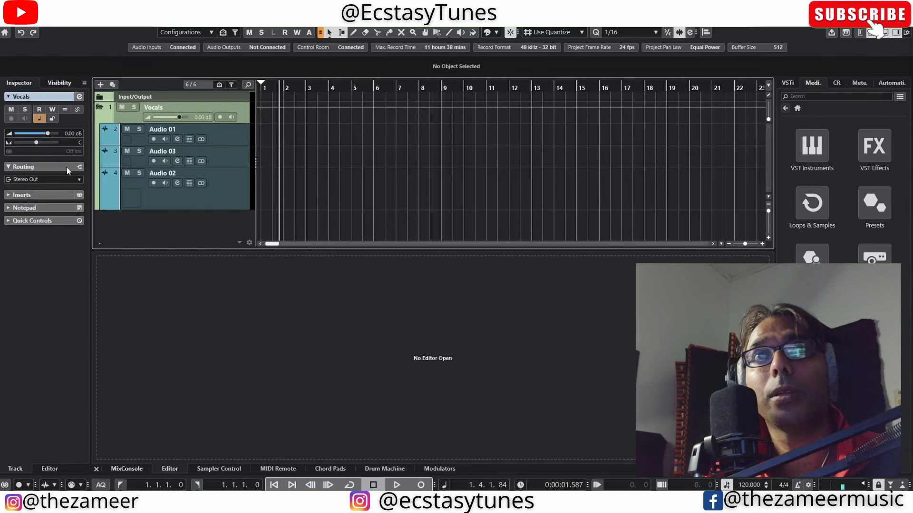
left_click(225, 139)
left_click(227, 159)
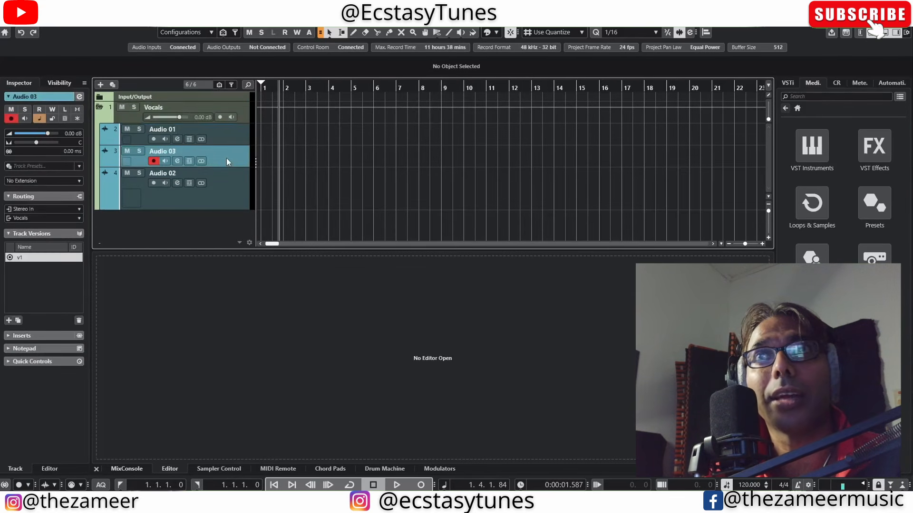
left_click(233, 197)
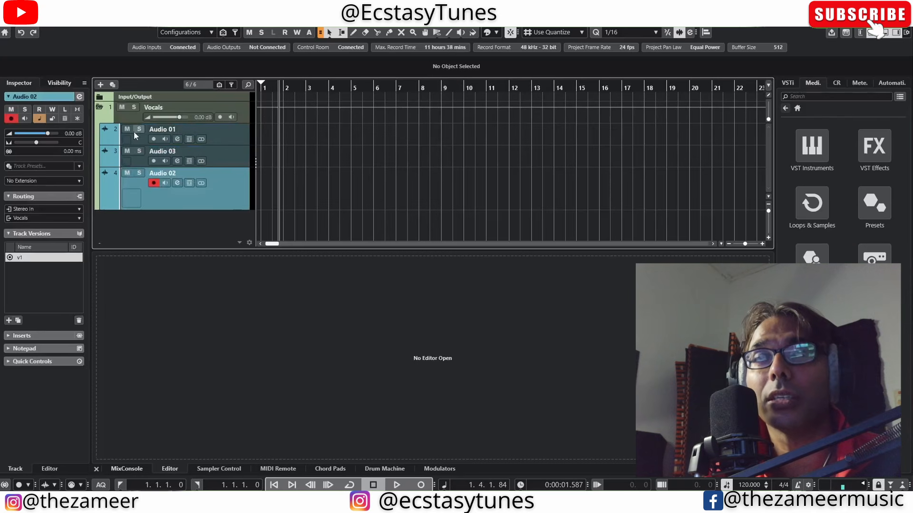
left_click(127, 116)
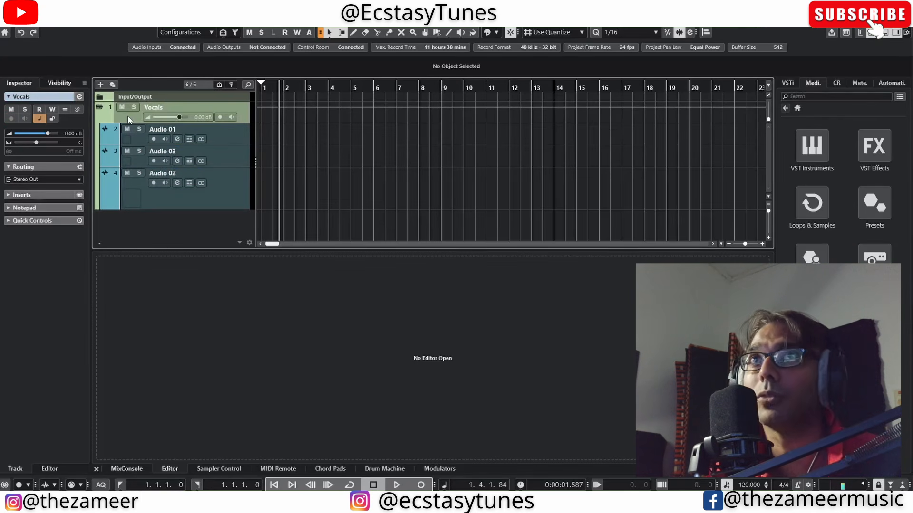
left_click(190, 131)
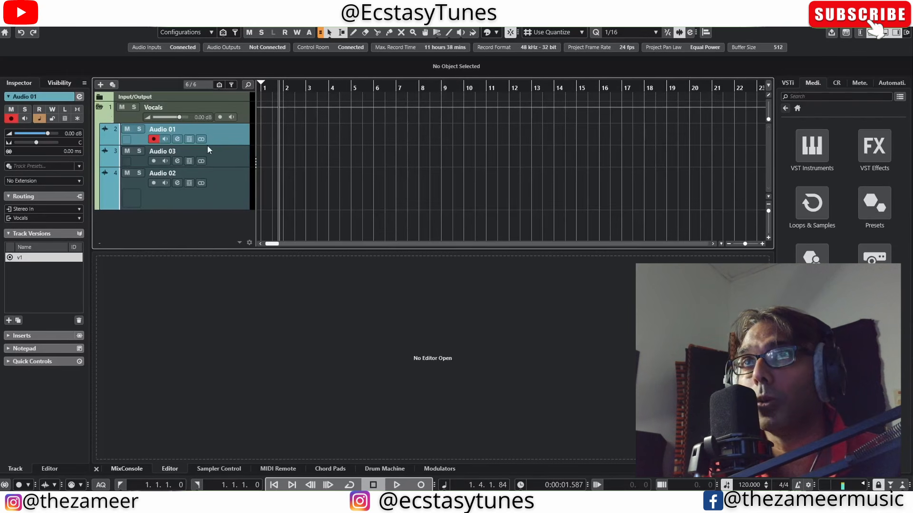
- Set the track color of the Vocals folder and its audio tracks to magenta
left_click(107, 115)
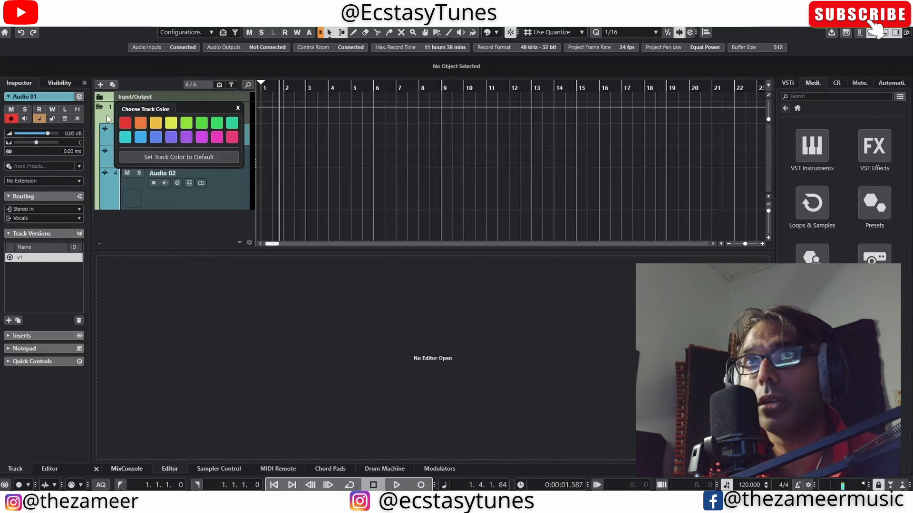
left_click(198, 138)
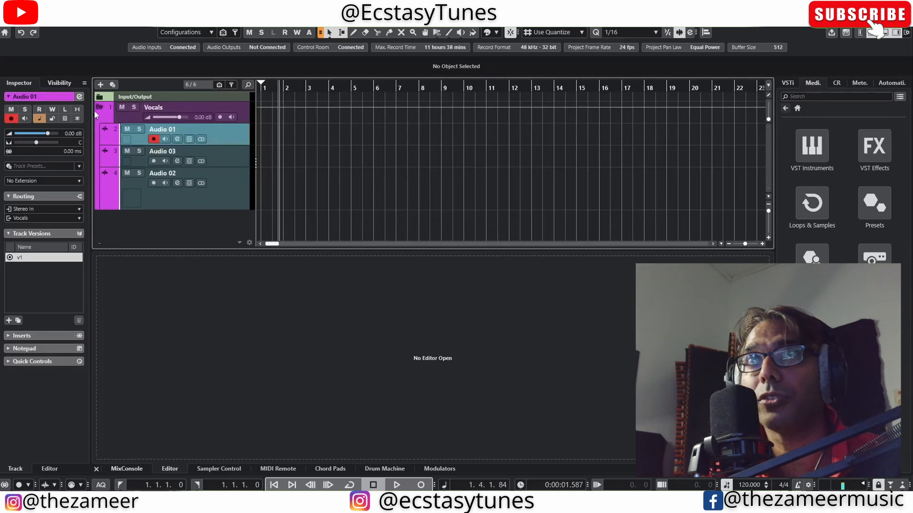
left_click(229, 192)
- Examine the color of the three audio tracks inside the Vocals folder by selecting them in turn
right_click(229, 152)
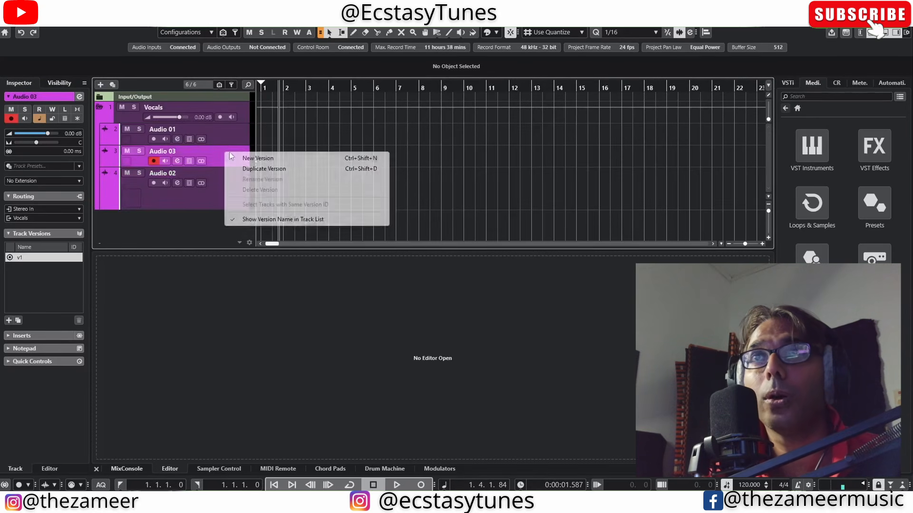
left_click(230, 153)
left_click(229, 136)
left_click(231, 157)
left_click(230, 189)
left_click(229, 159)
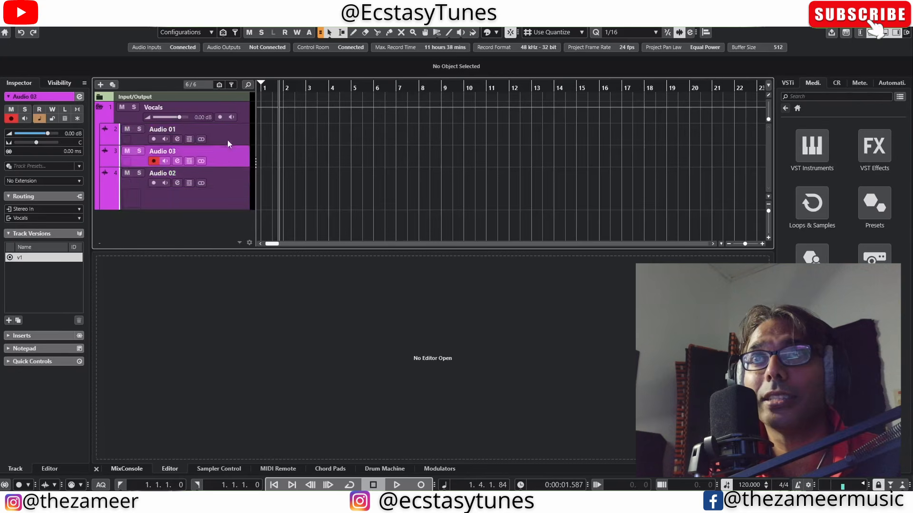
left_click(227, 138)
left_click(216, 189)
left_click(220, 161)
left_click(218, 136)
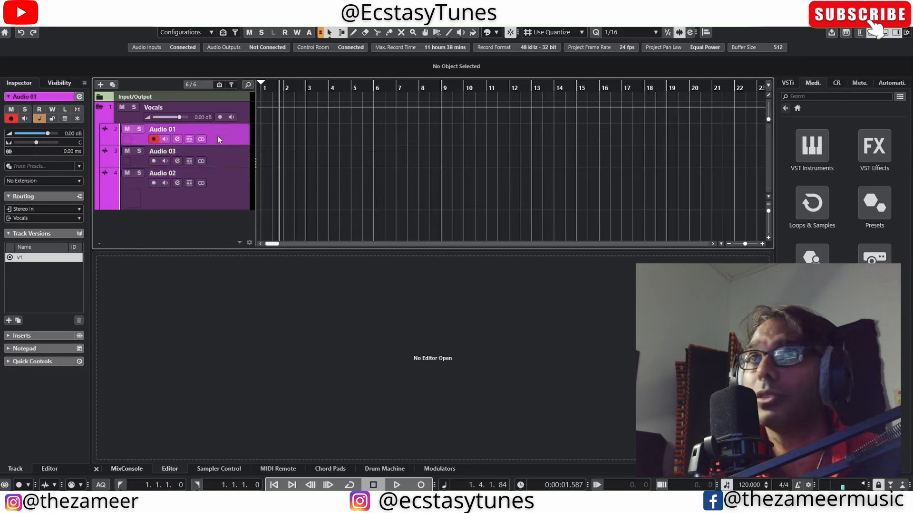
- Select the Vocals folder track and collapse it to hide its audio tracks
left_click(216, 198)
left_click(235, 115)
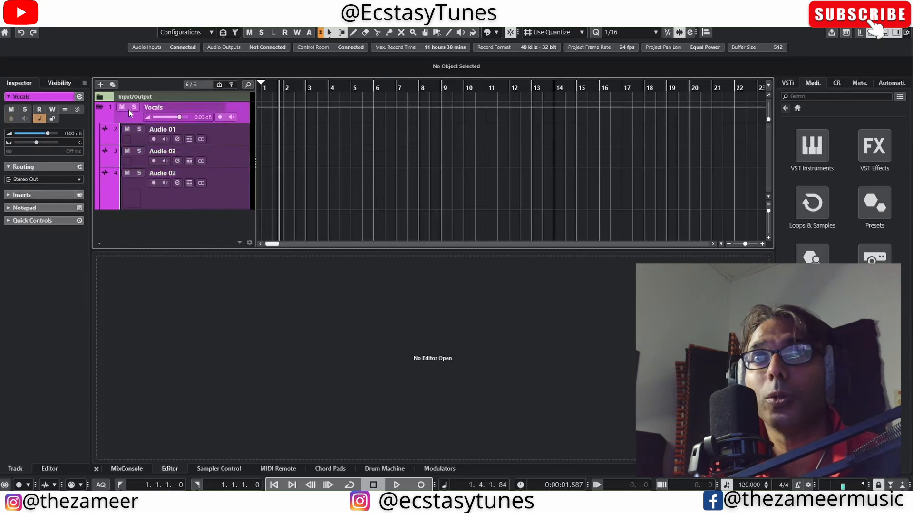
left_click(99, 108)
left_click(99, 107)
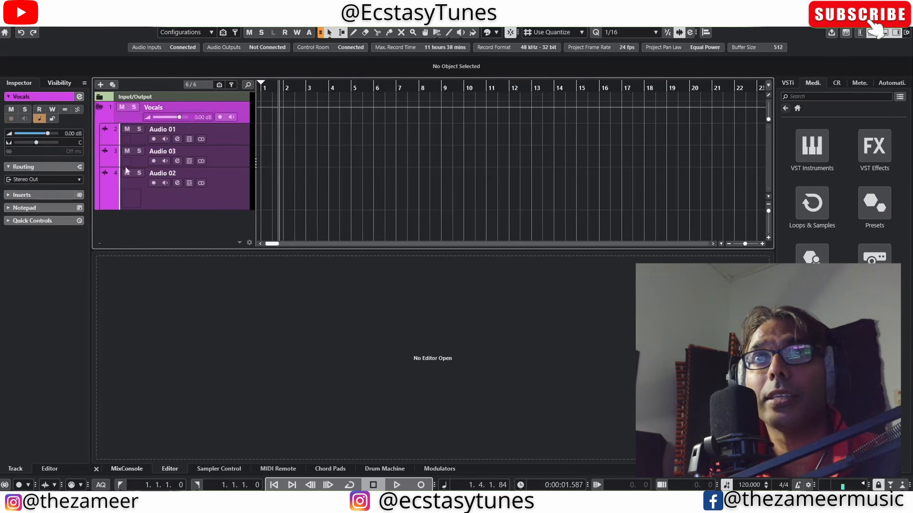
left_click(100, 107)
double_click(160, 140)
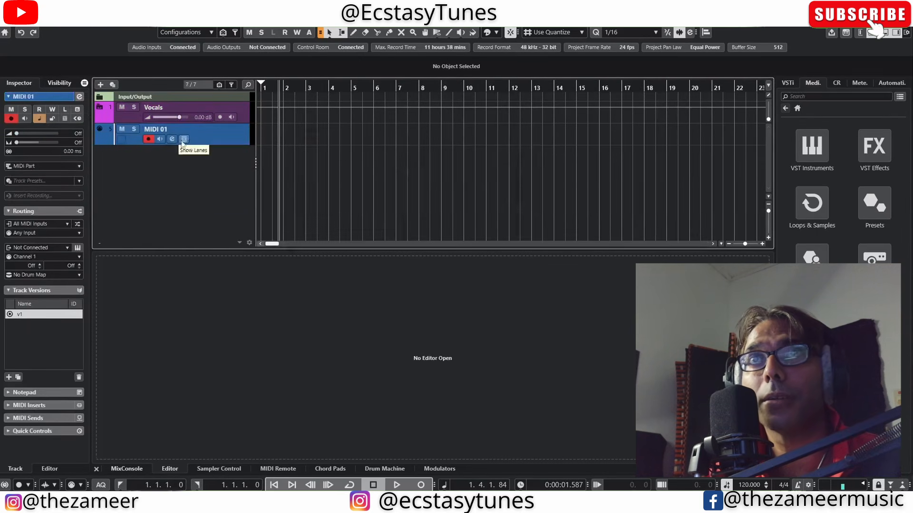
right_click(216, 137)
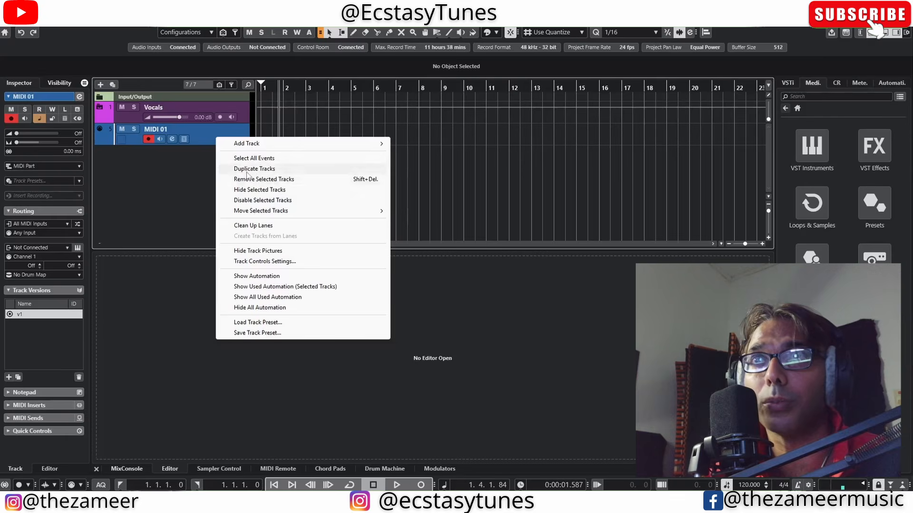
left_click(263, 179)
- Add an audio track outside the Vocals folder and move it into the expanded folder between Audio 03 and Audio 02
key("Return")
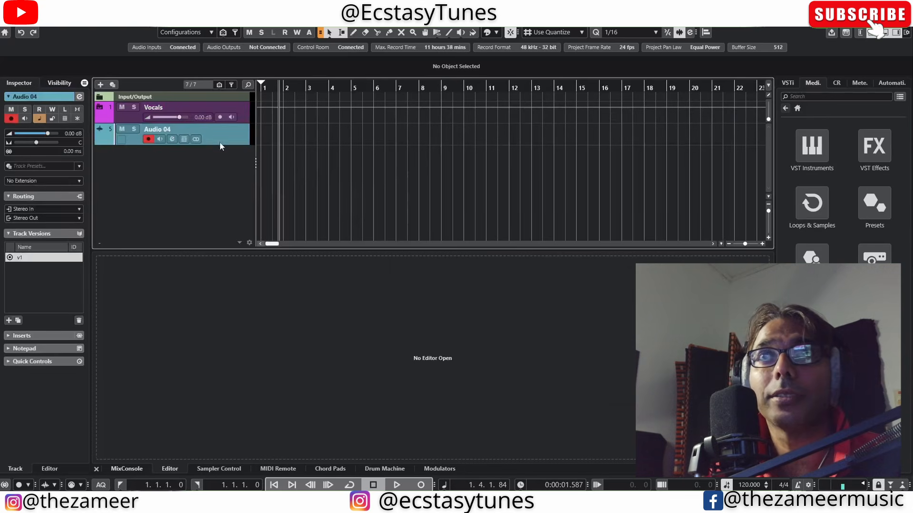
left_click(99, 113)
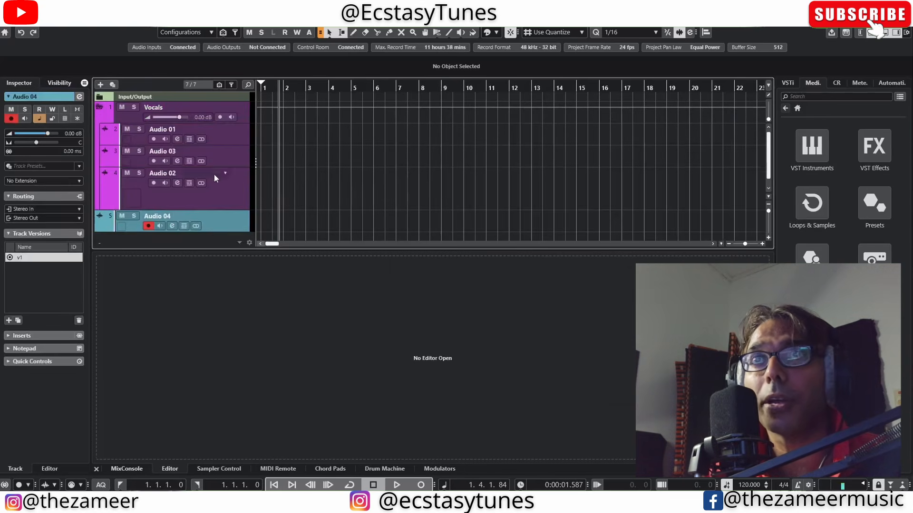
scroll(214, 174, "down", 1)
left_click_drag(224, 208, 190, 171)
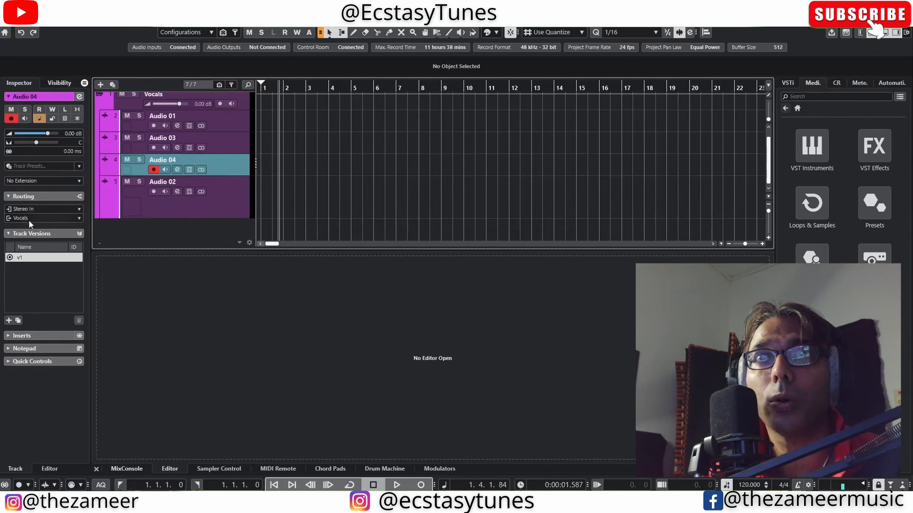
- Compare the color and output routing of Audio 04 with those of the other audio tracks in the Vocals folder
key("Up")
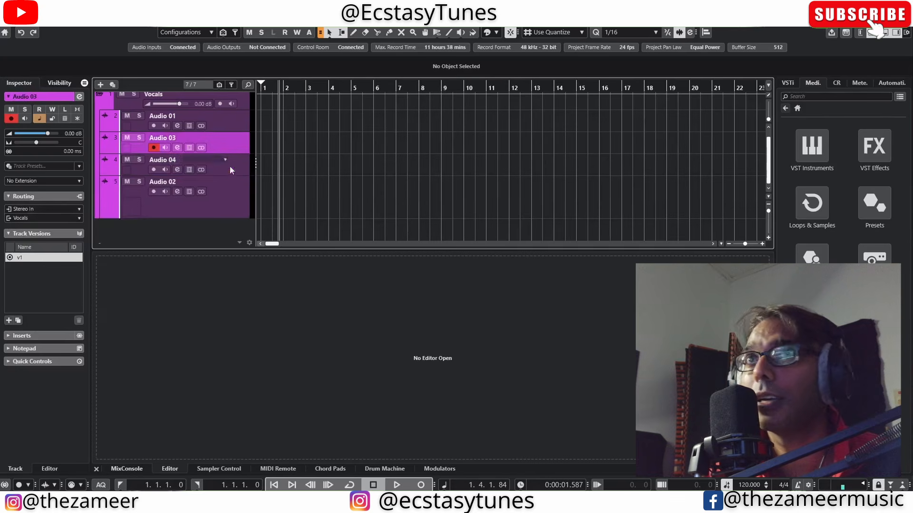
left_click(227, 167)
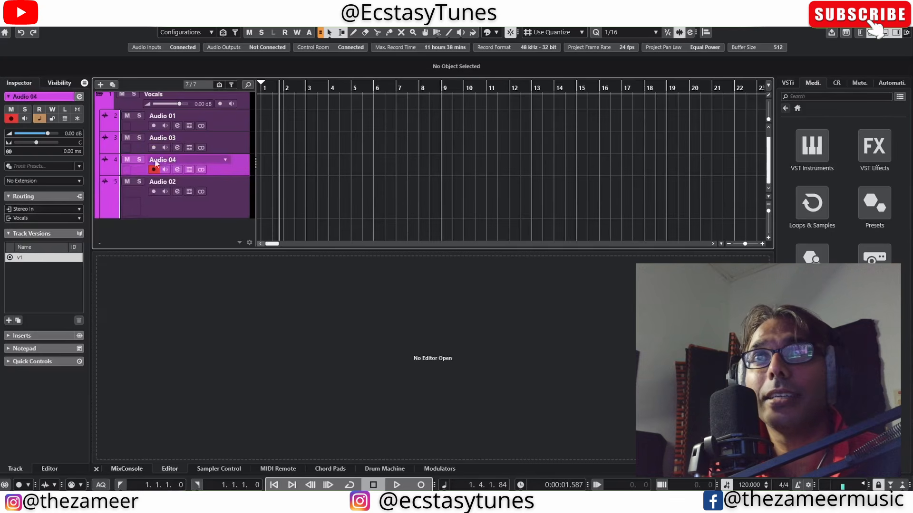
right_click(223, 139)
left_click(210, 161)
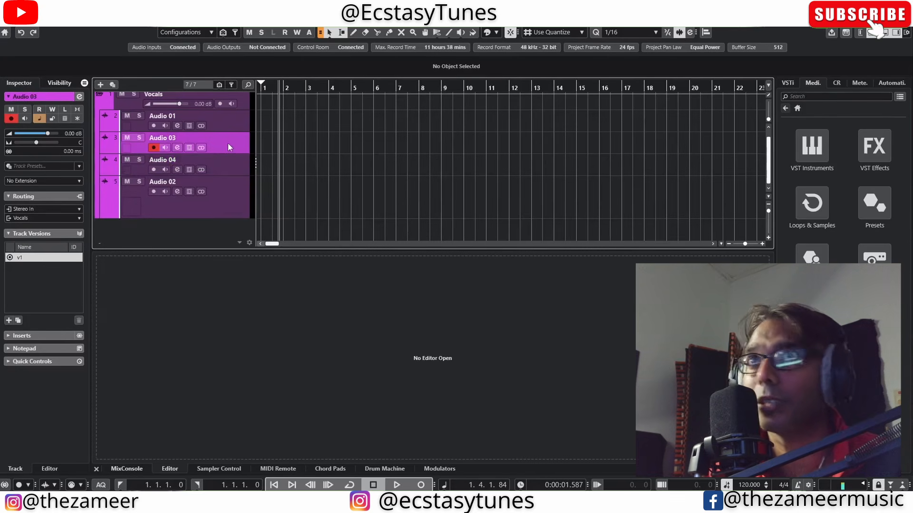
left_click(232, 162)
key("Up")
left_click(239, 169)
left_click(225, 205)
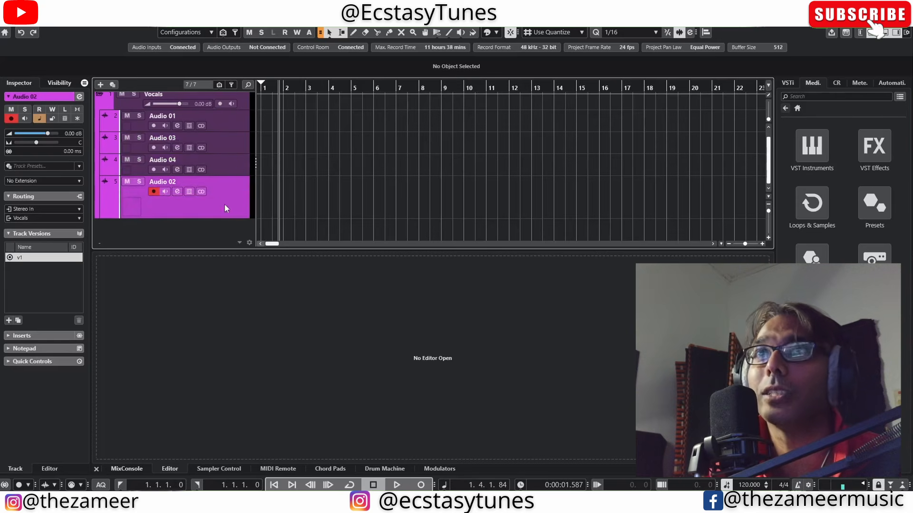
scroll(199, 165, "up", 1)
left_click(209, 138)
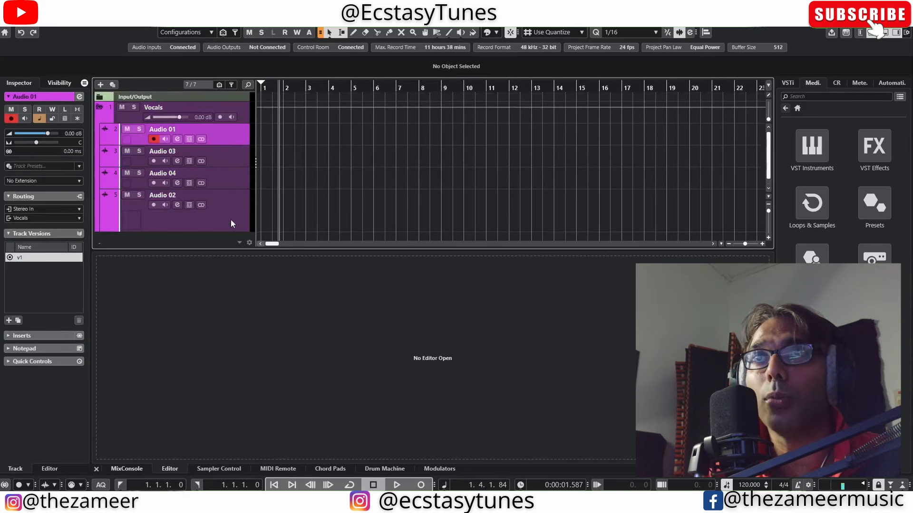
- Disable the group channel on the Vocals folder and check the output routing of Audio 01
right_click(244, 112)
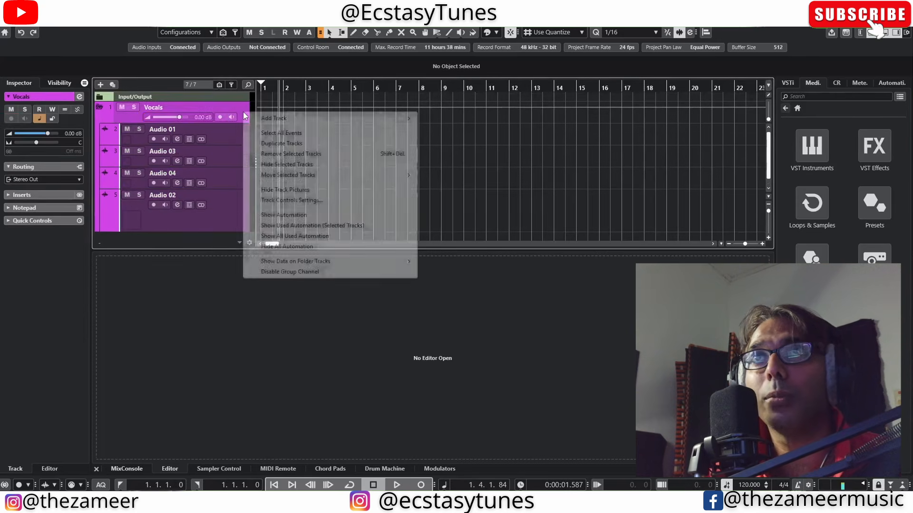
left_click(291, 272)
left_click(228, 138)
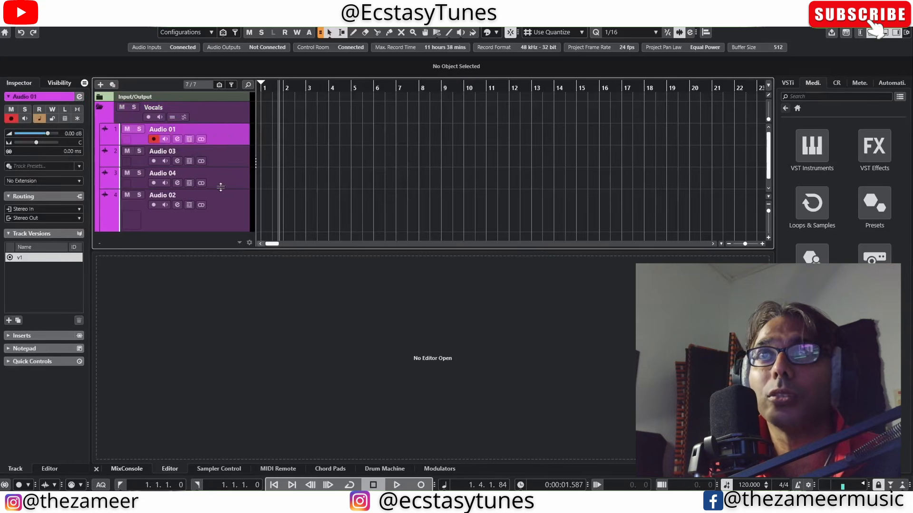
- Add an audio track outside the collapsed Vocals folder and move it into the folder
left_click(207, 116)
left_click(99, 108)
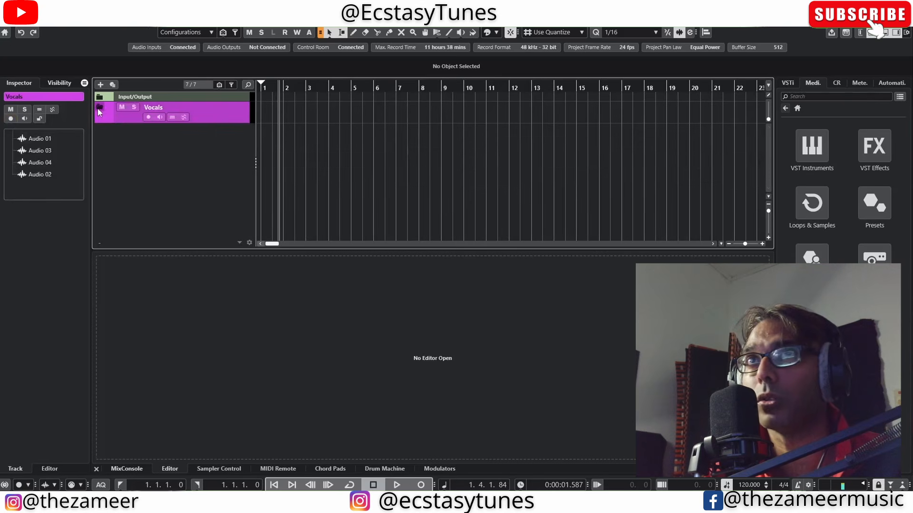
left_click(99, 108)
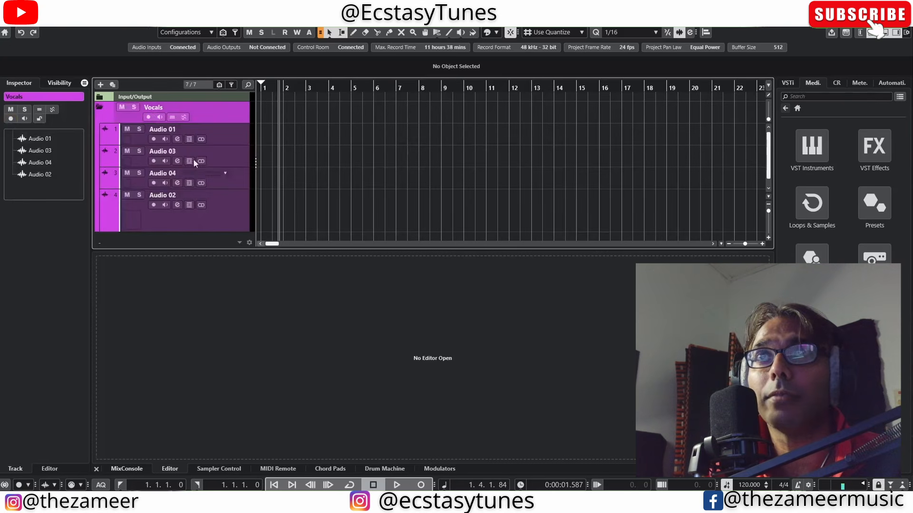
left_click(100, 107)
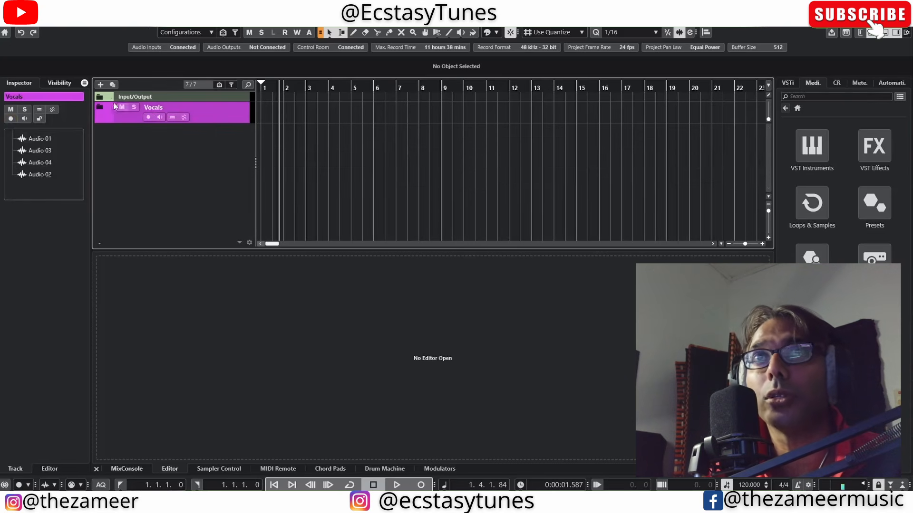
left_click(101, 85)
left_click(677, 382)
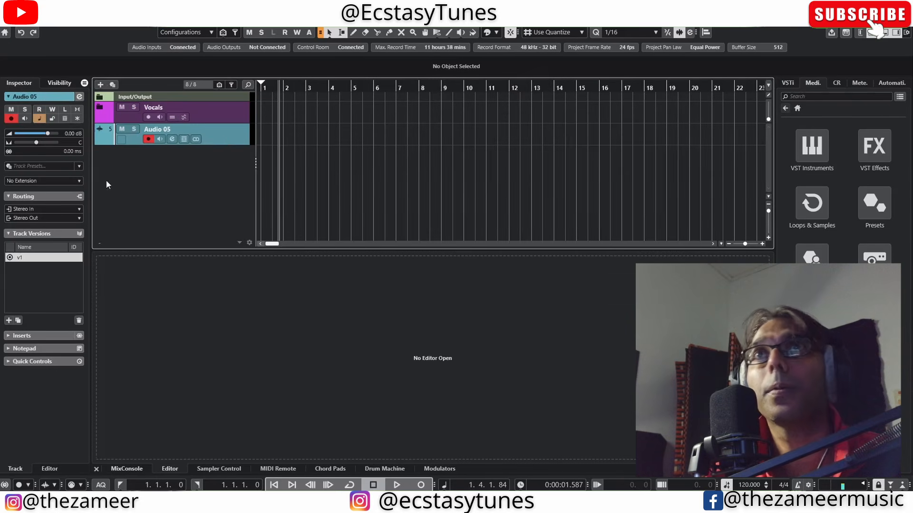
left_click_drag(222, 145, 218, 112)
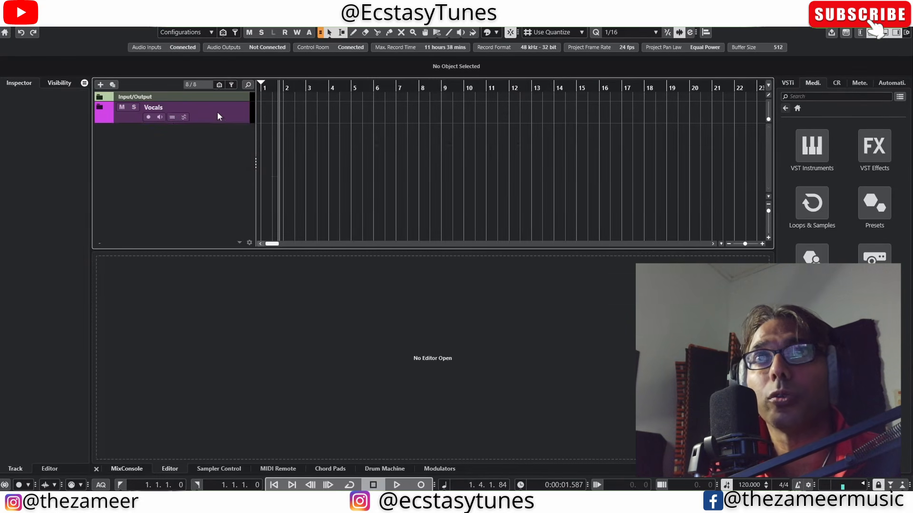
- Expand the Vocals folder and examine the color and output routing of Audio 05
left_click(99, 107)
scroll(185, 208, "down", 3)
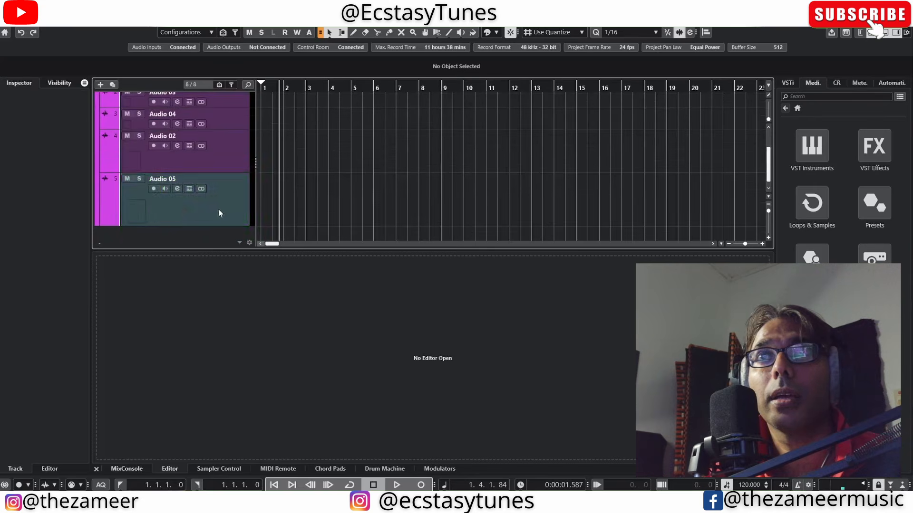
left_click(219, 210)
left_click(208, 147)
left_click(199, 217)
scroll(129, 212, "up", 3)
scroll(130, 212, "down", 3)
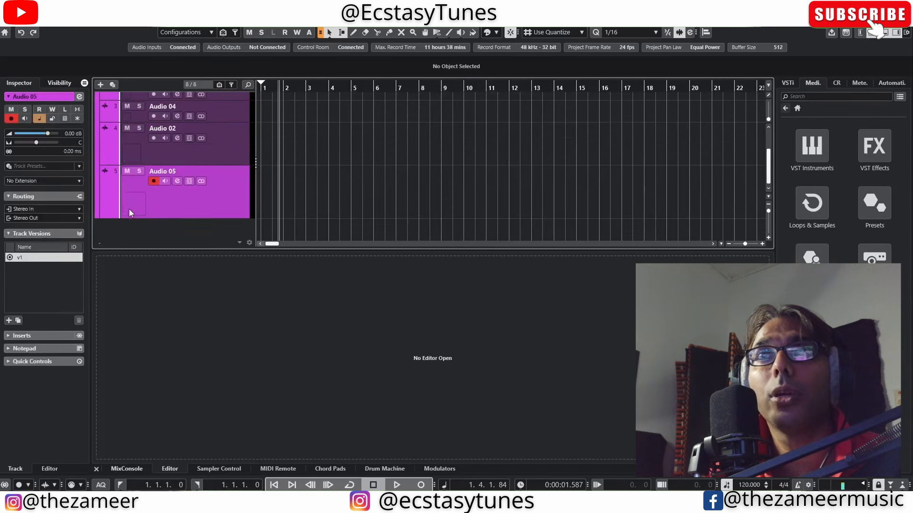
scroll(163, 187, "up", 3)
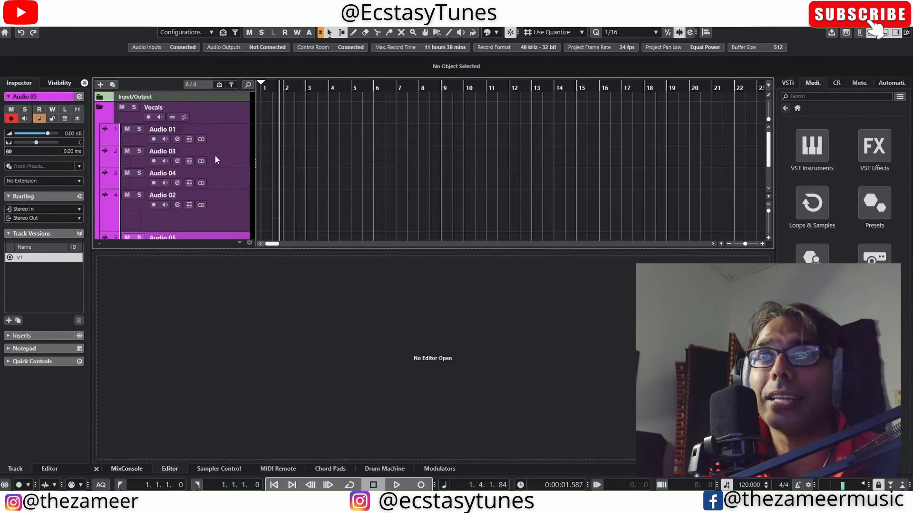
scroll(215, 156, "down", 3)
scroll(206, 184, "up", 3)
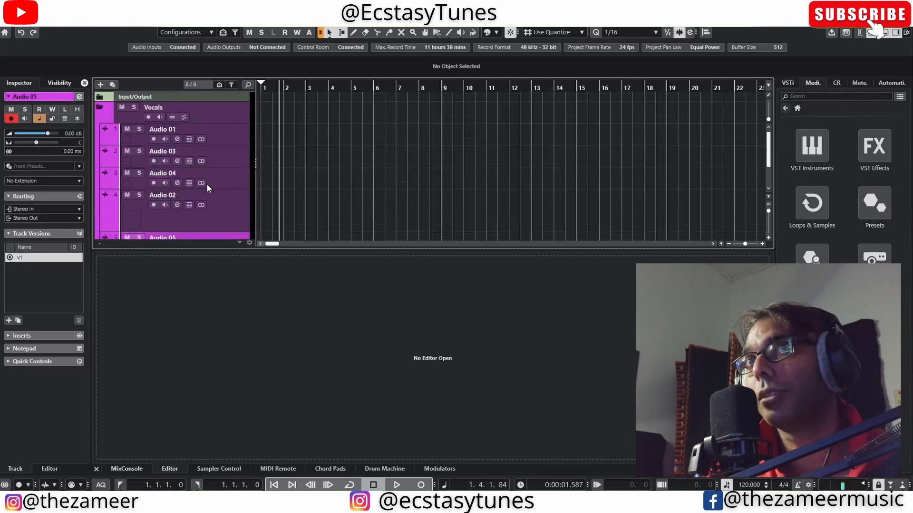
scroll(207, 184, "down", 3)
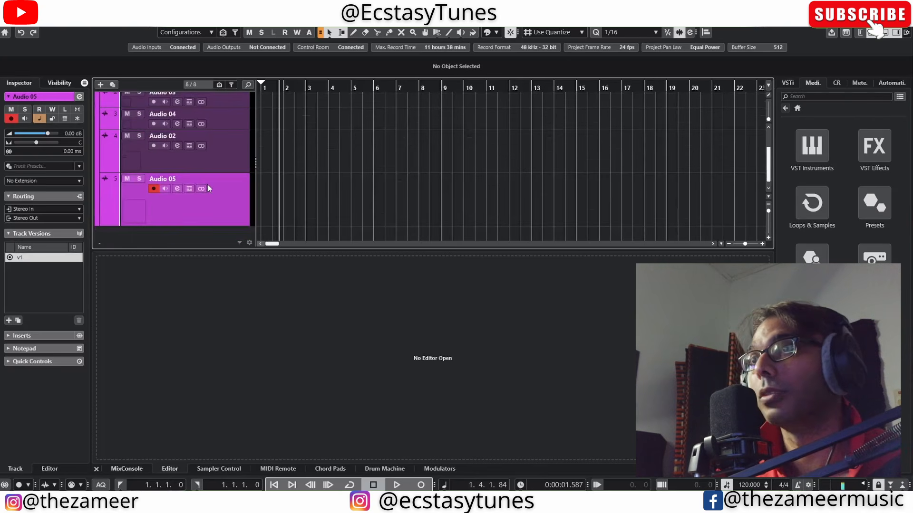
scroll(249, 178, "up", 3)
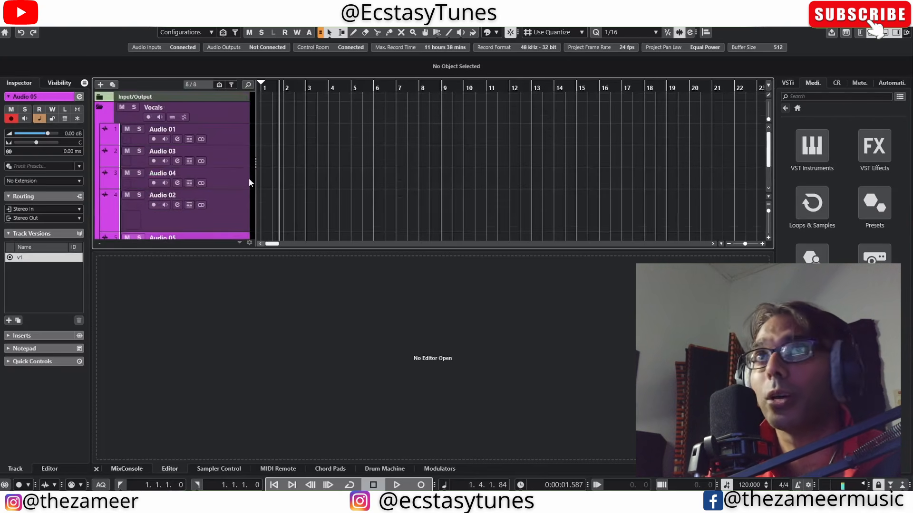
scroll(250, 178, "down", 3)
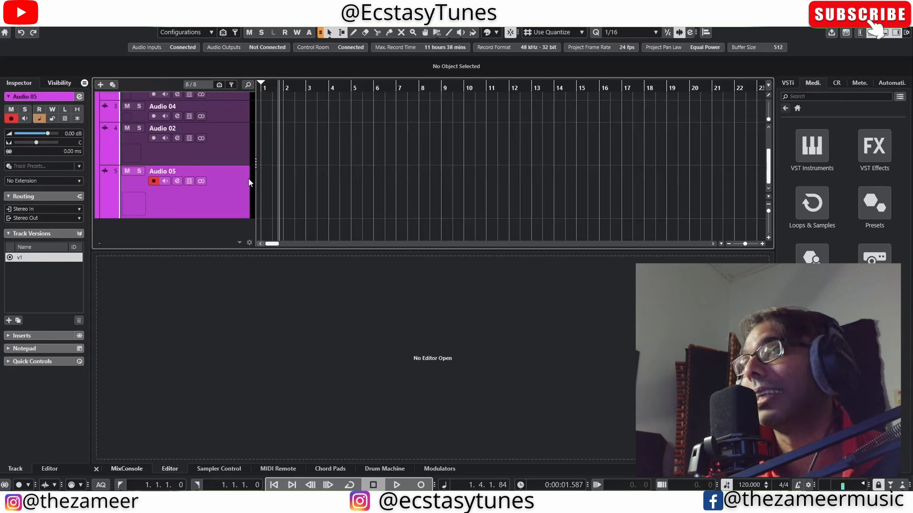
- Compare the color and output routing of Audio 01 and Audio 05 by selecting them in turn
scroll(249, 178, "up", 3)
left_click(221, 139)
scroll(238, 206, "down", 3)
left_click(238, 206)
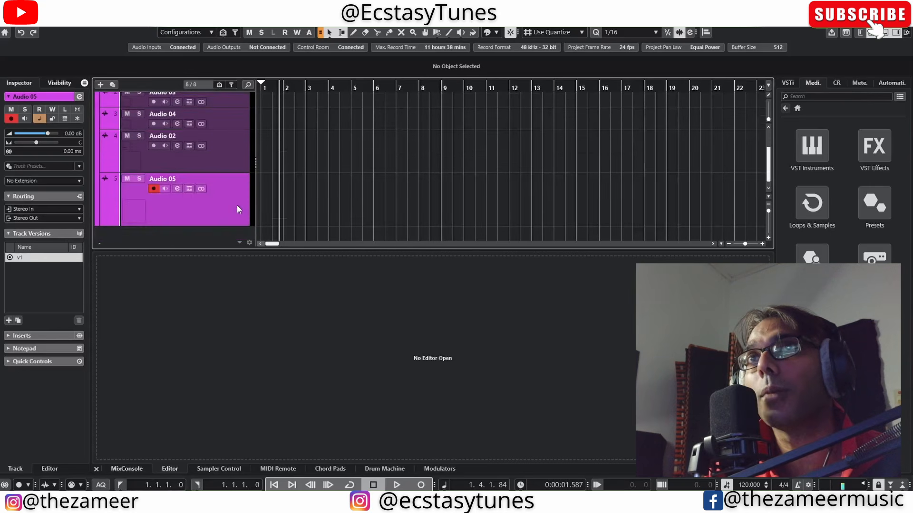
scroll(227, 188, "up", 3)
left_click(225, 135)
scroll(225, 191, "down", 3)
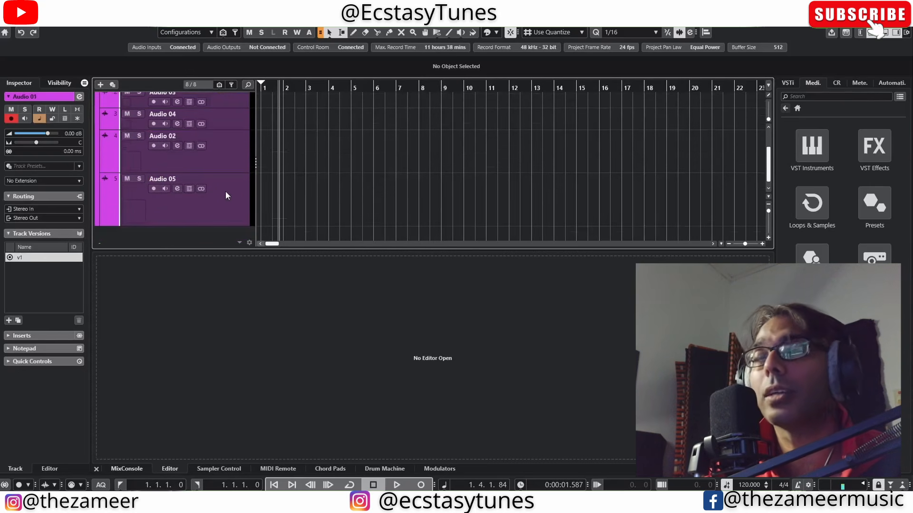
scroll(226, 191, "up", 3)
scroll(226, 191, "down", 3)
scroll(225, 192, "up", 3)
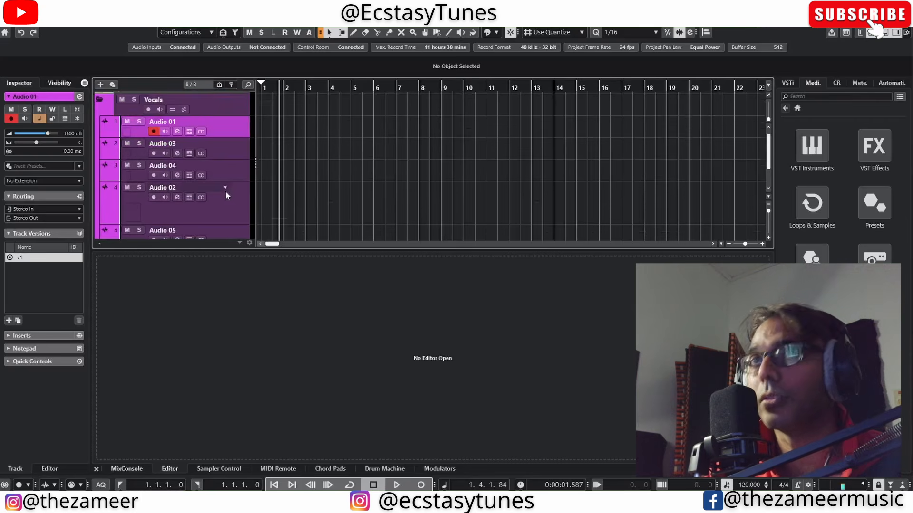
scroll(226, 195, "up", 1)
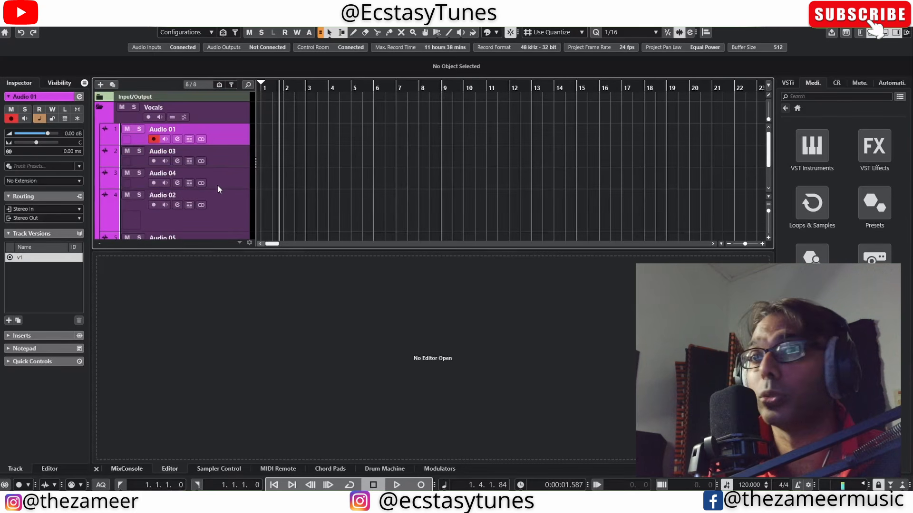
scroll(238, 194, "down", 1)
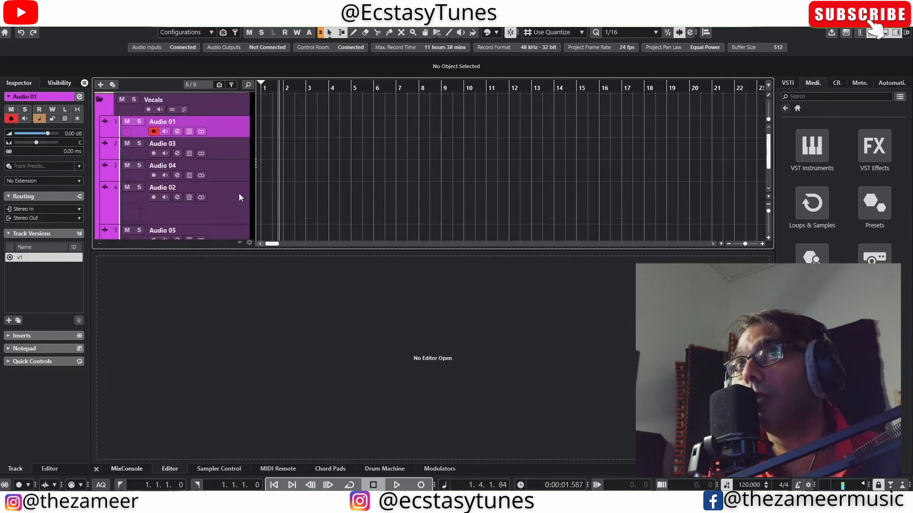
scroll(239, 193, "down", 2)
scroll(238, 193, "up", 3)
left_click(227, 132)
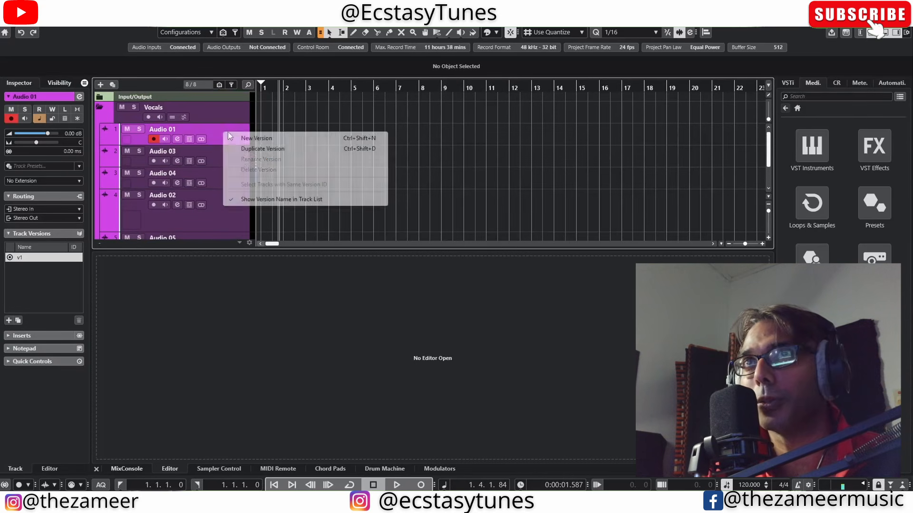
left_click(223, 196)
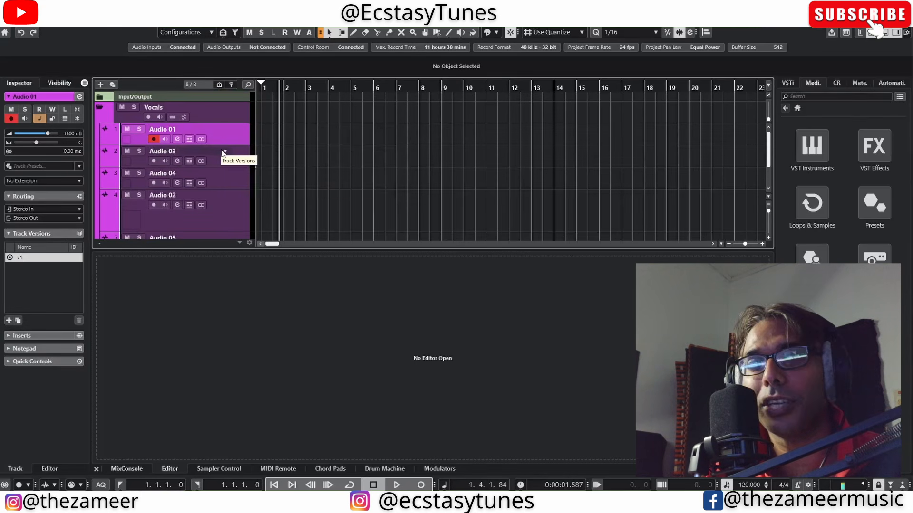
scroll(227, 163, "down", 1)
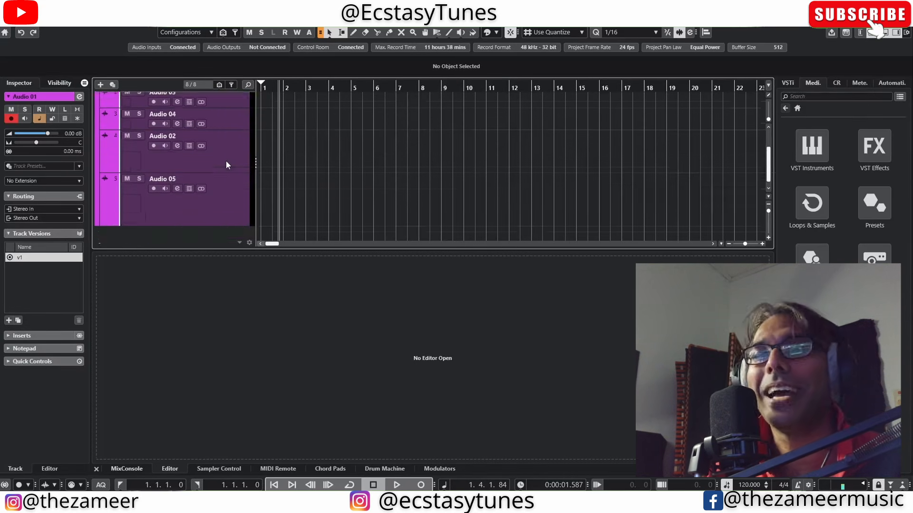
scroll(227, 163, "up", 1)
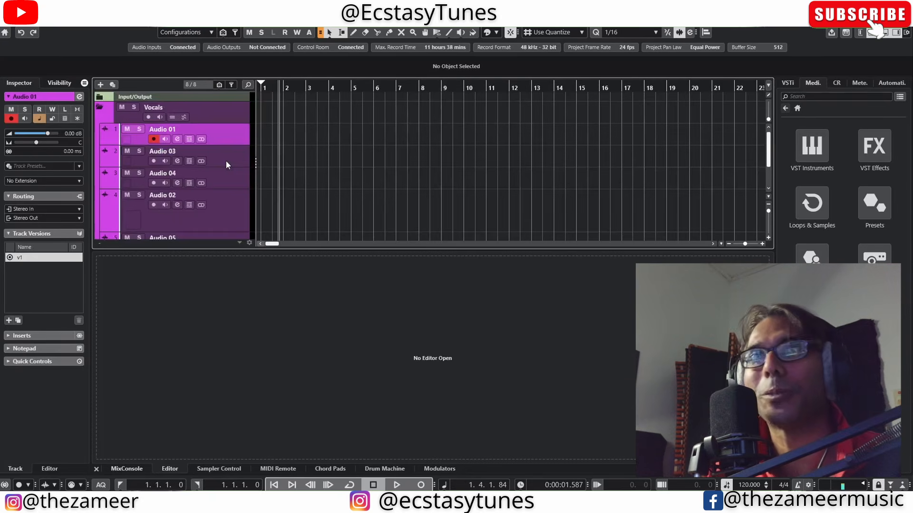
scroll(227, 162, "down", 1)
scroll(222, 140, "up", 1)
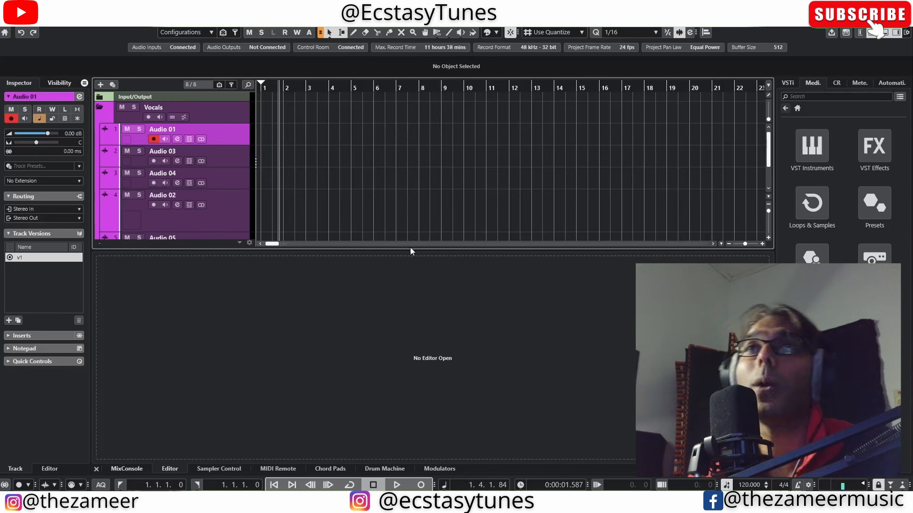
- Move the Claude Debussy audio event on Audio 05 along the timeline to about bar 49
scroll(398, 208, "down", 3)
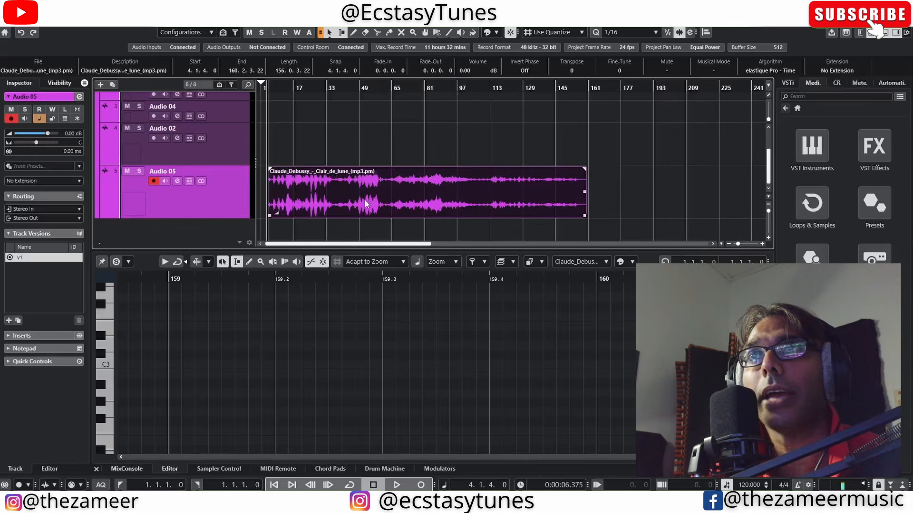
left_click_drag(364, 199, 457, 199)
left_click(425, 158)
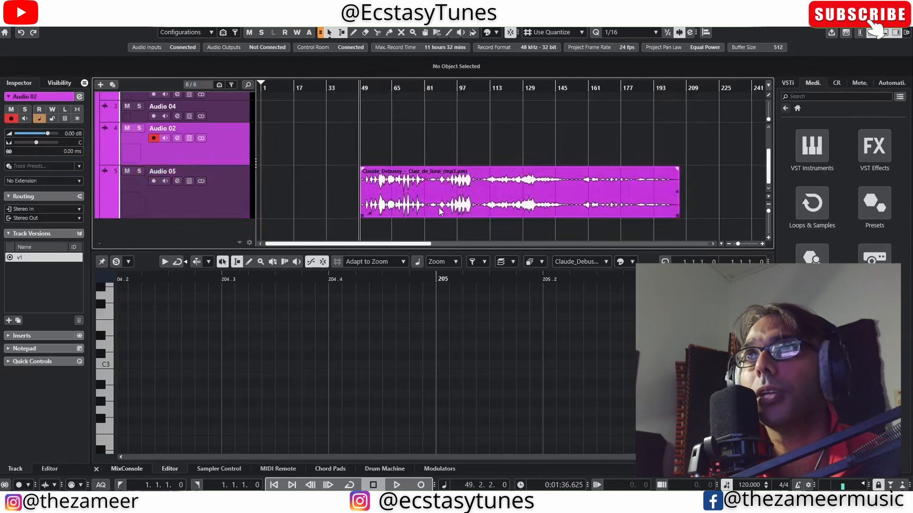
- Select the Claude Debussy event on Audio 05 and set its extension to WaveLab
left_click(392, 215)
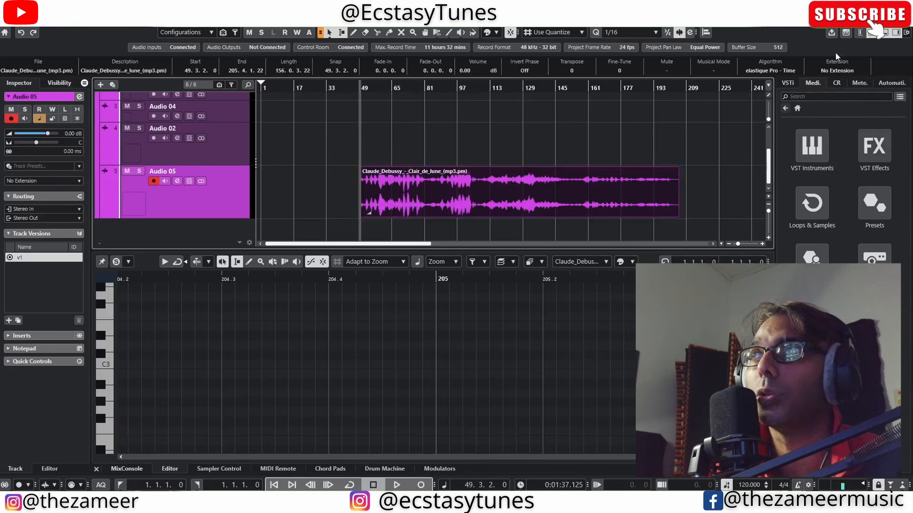
left_click(835, 70)
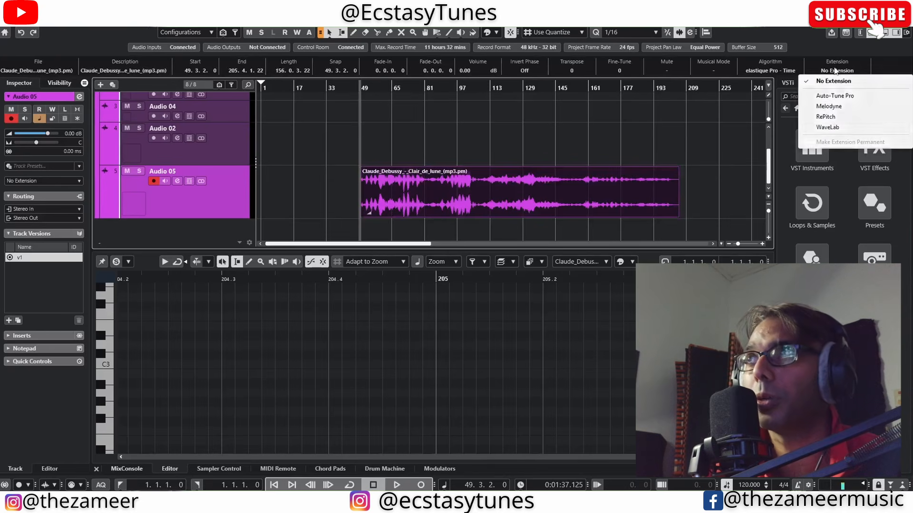
left_click(827, 127)
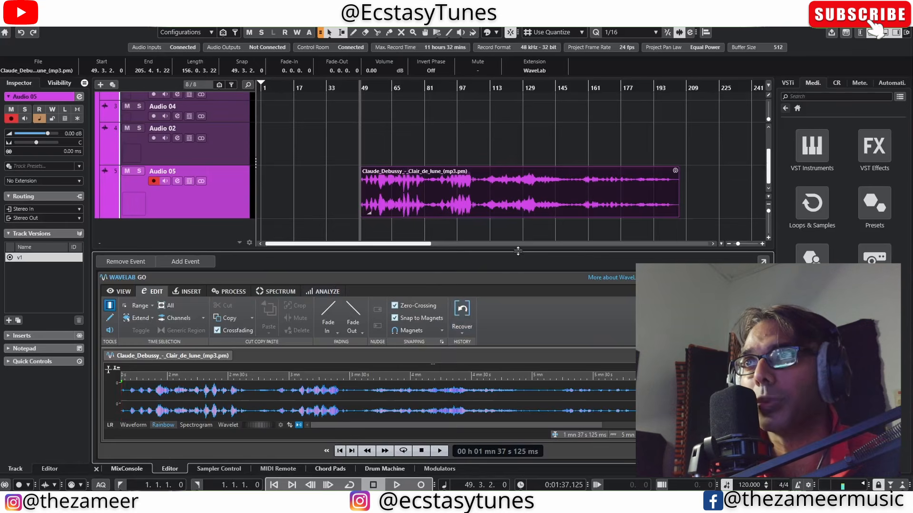
- Enlarge the WaveLab editor slightly and lower the volume of the Claude Debussy event to -2 dB
left_click_drag(518, 251, 520, 231)
left_click_drag(417, 172, 418, 176)
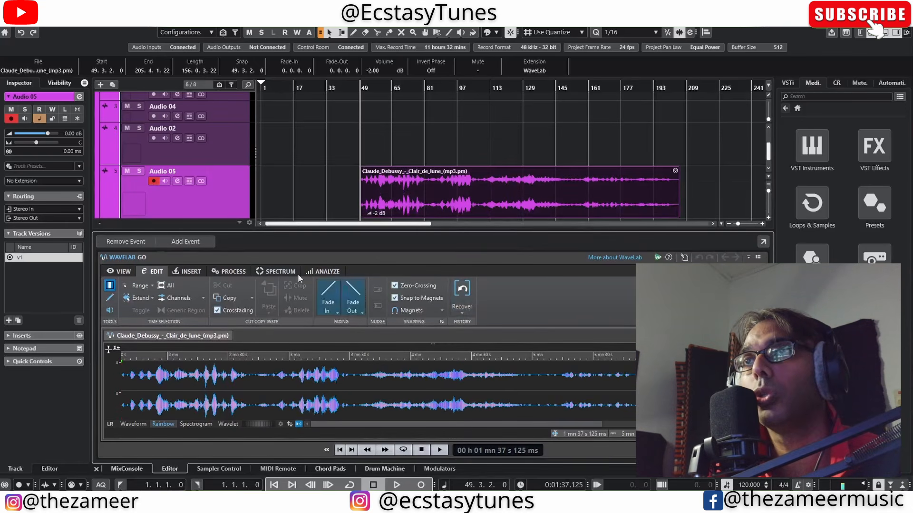
scroll(319, 205, "down", 1)
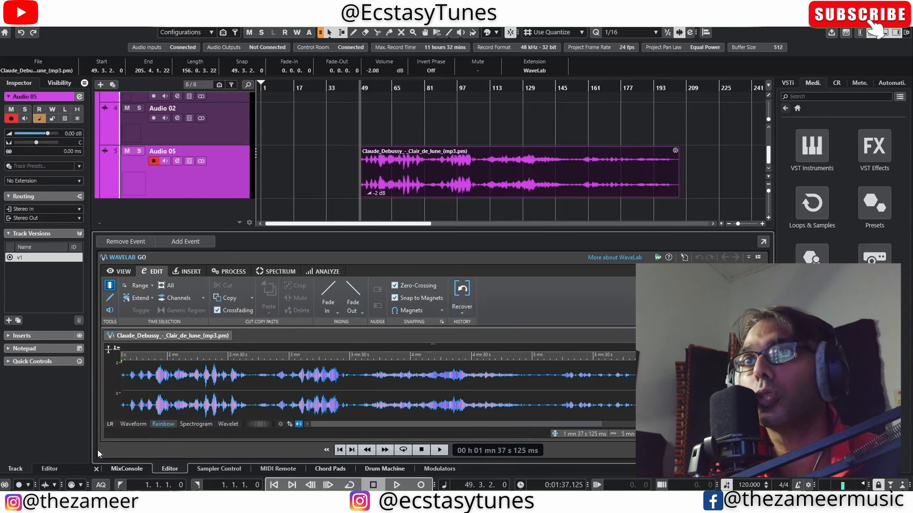
- Switch the WaveLab waveform from left/right to mid/side and try selecting a range in the side channel alone
left_click(109, 424)
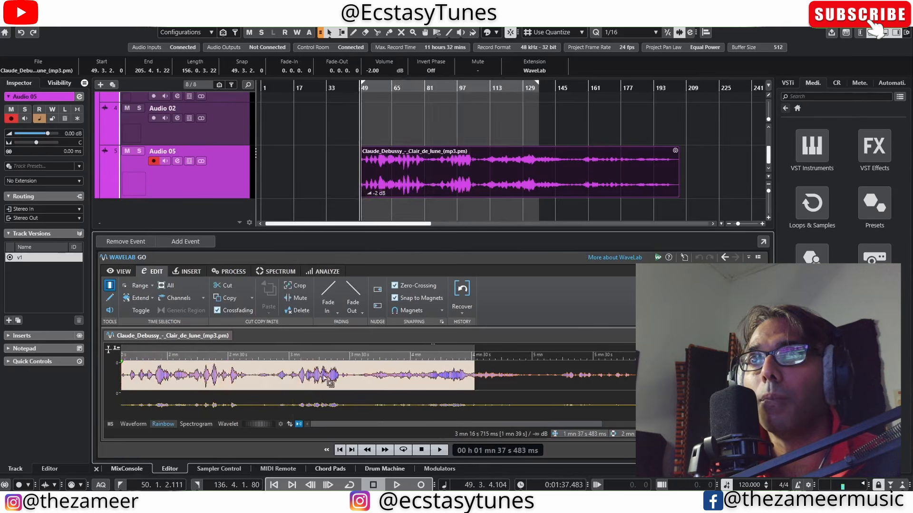
left_click(181, 411)
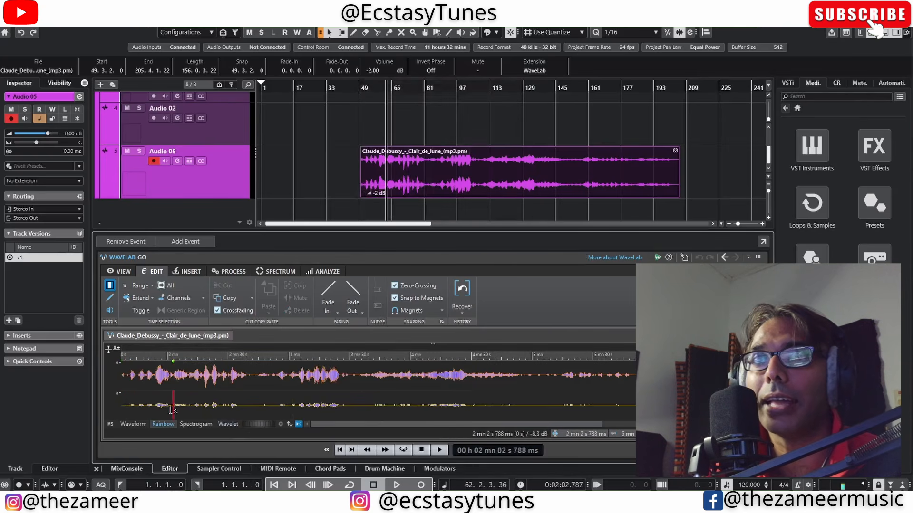
left_click_drag(172, 411, 479, 411)
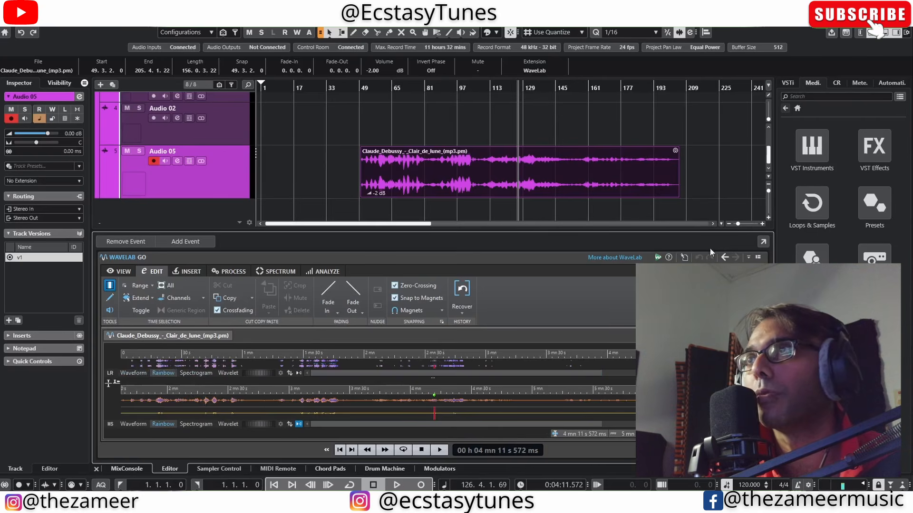
- Enlarge the WaveLab editor and examine the mid/side audio in the Waveform and Rainbow displays
left_click_drag(464, 230, 460, 99)
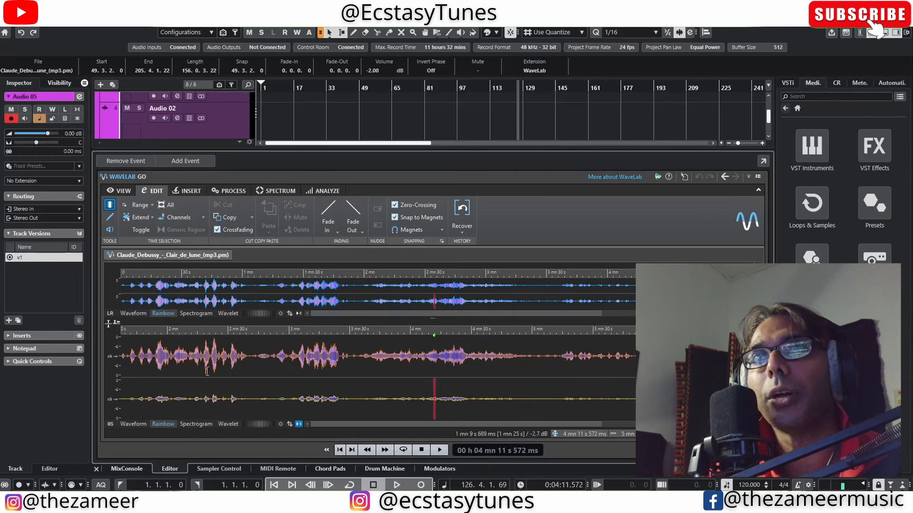
left_click(133, 424)
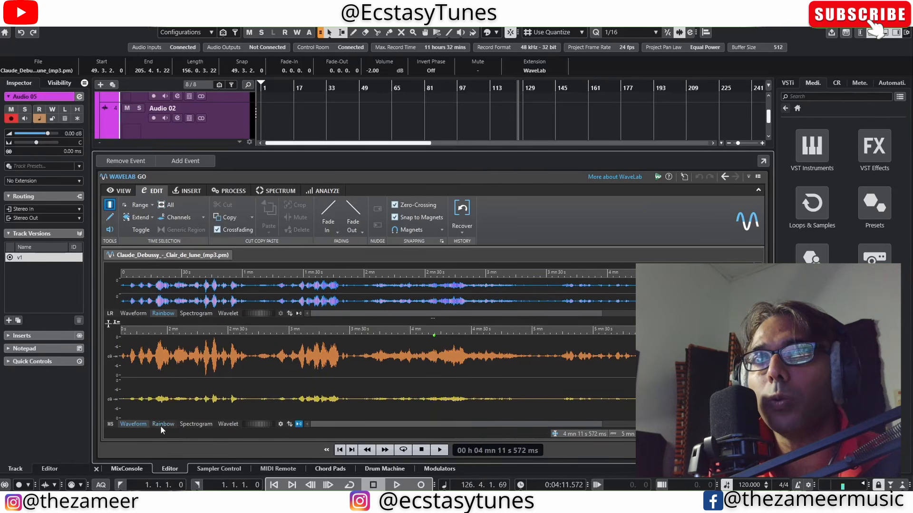
left_click(162, 424)
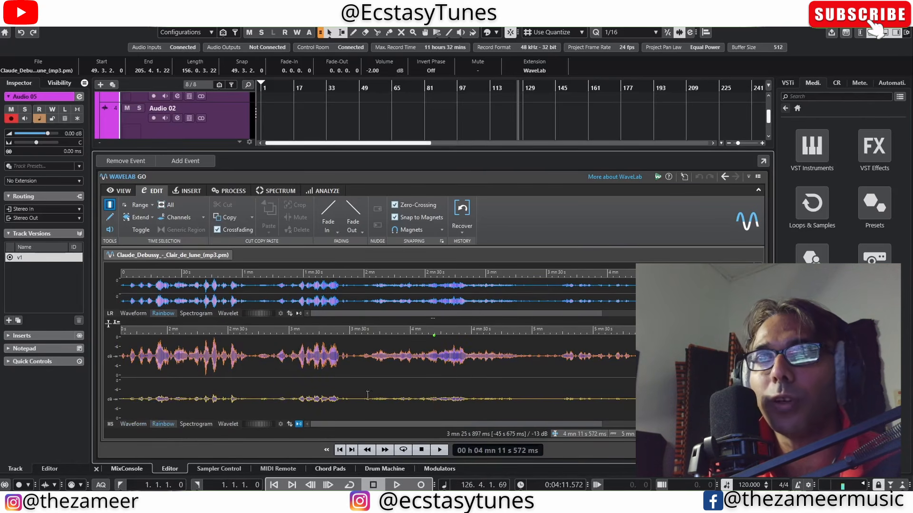
left_click_drag(304, 332, 304, 363)
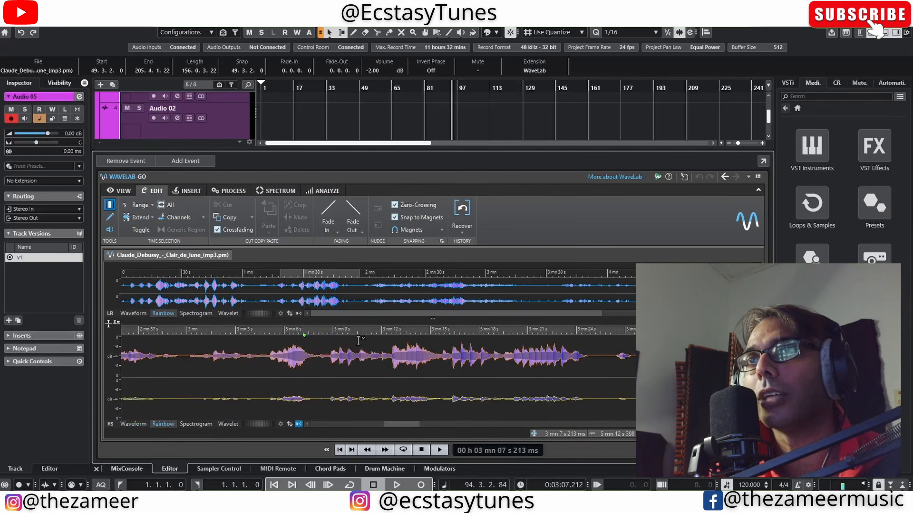
left_click_drag(348, 331, 350, 296)
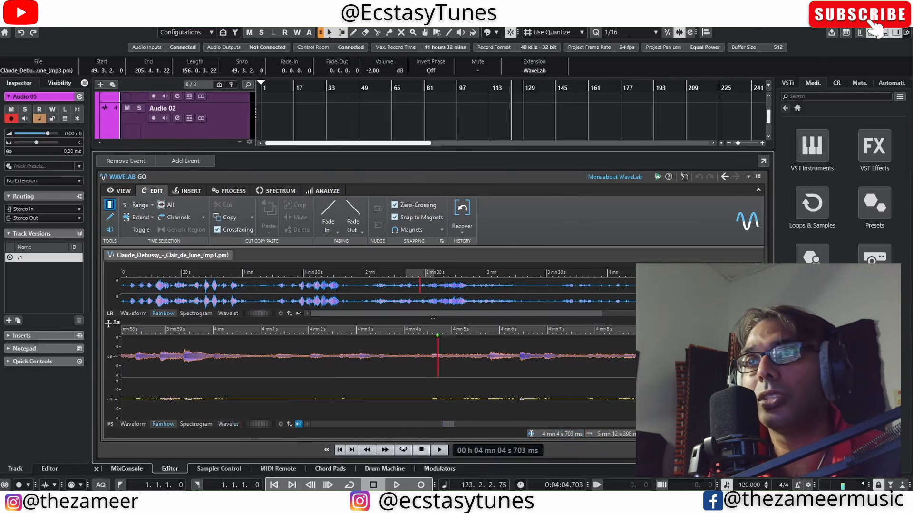
- Launch the standalone WaveLab 13 application and create an empty window
key("super")
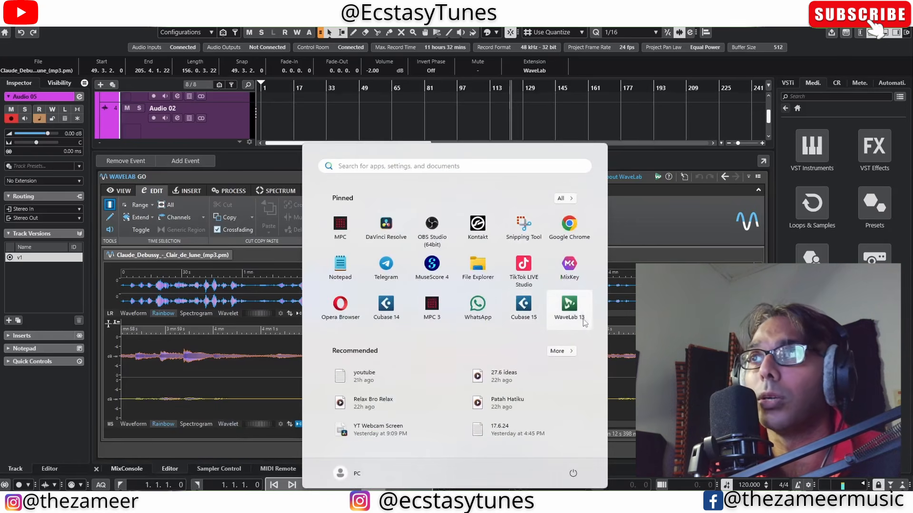
left_click(567, 312)
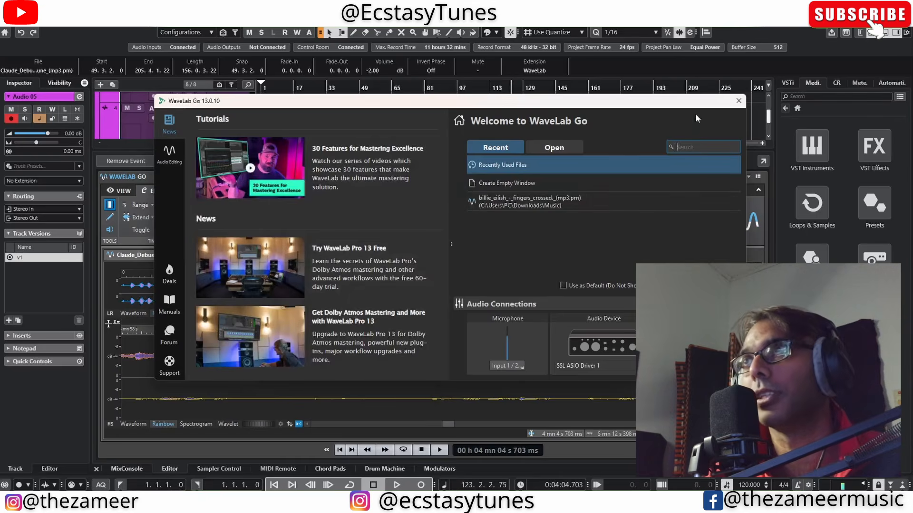
left_click(738, 100)
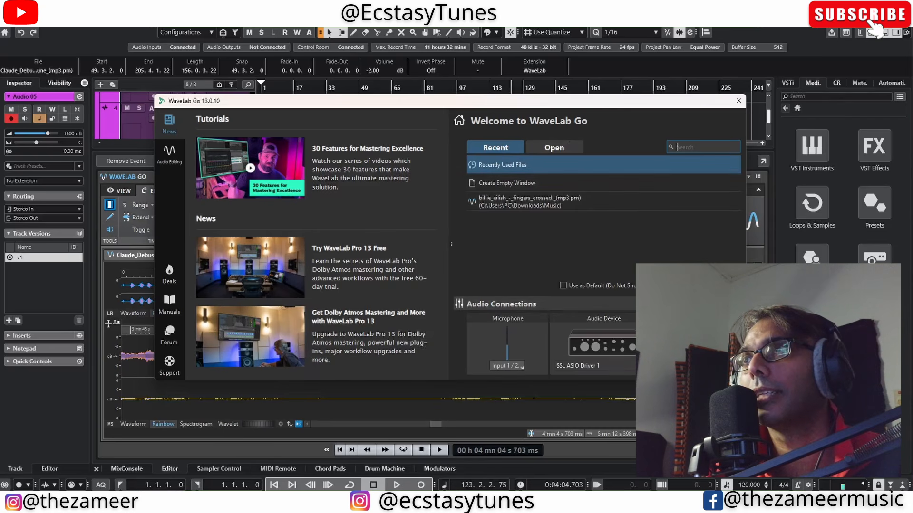
left_click(498, 184)
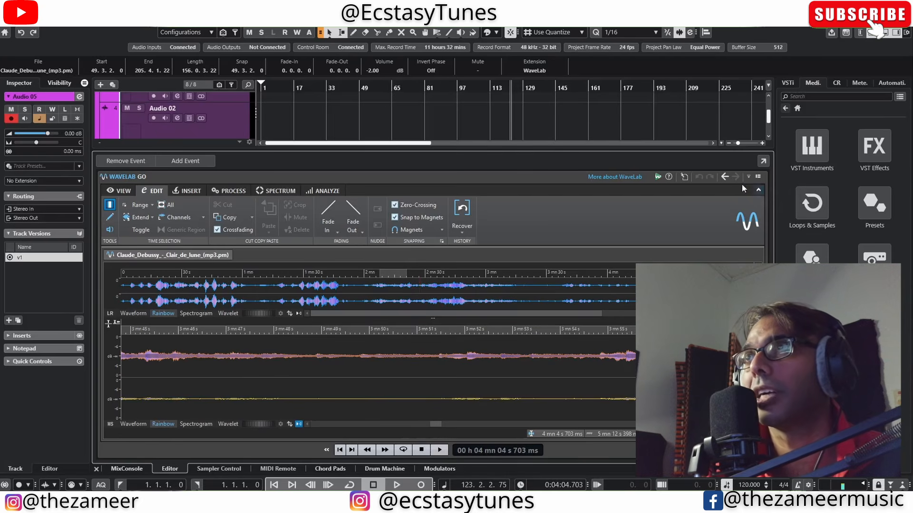
- Detach the WaveLab editor into its own window and enlarge it to cover most of the project
left_click(762, 162)
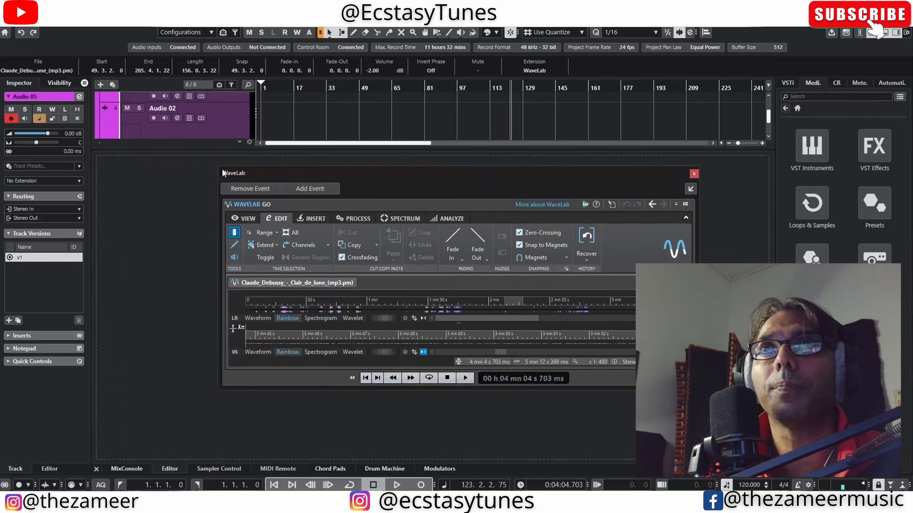
left_click_drag(234, 175, 400, 109)
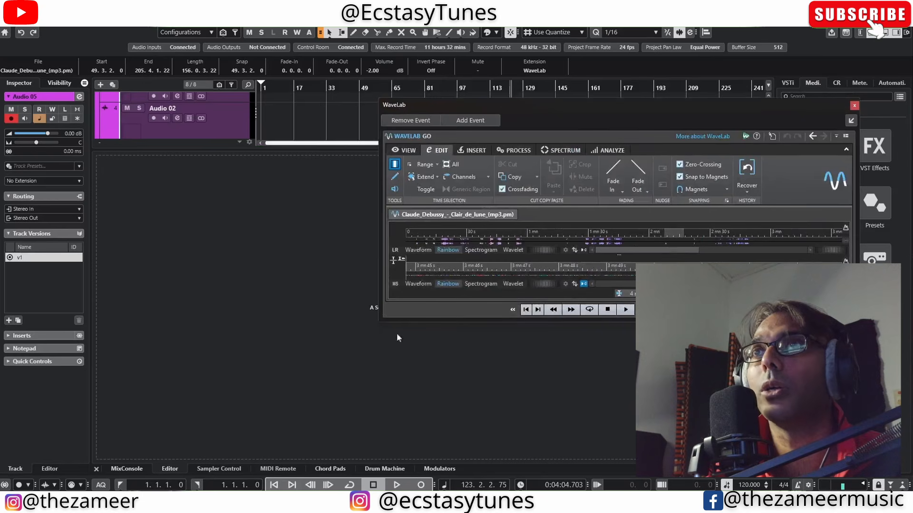
left_click_drag(379, 319, 57, 492)
left_click_drag(264, 114, 273, 38)
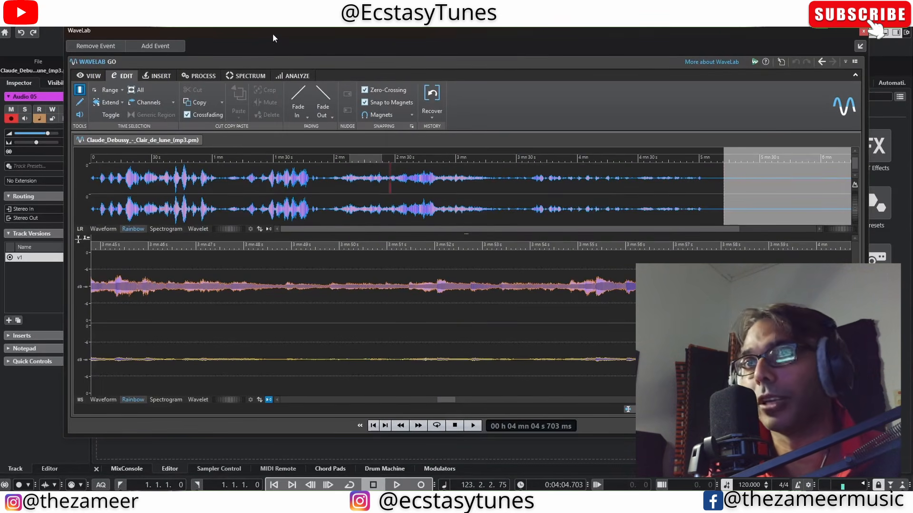
- Dock the WaveLab editor back into the project window and hide the lower zone
left_click(860, 45)
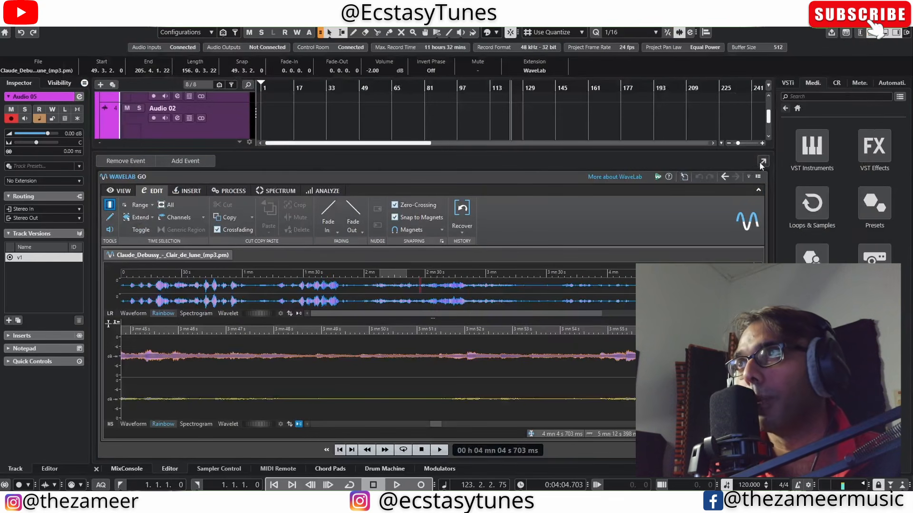
left_click(886, 33)
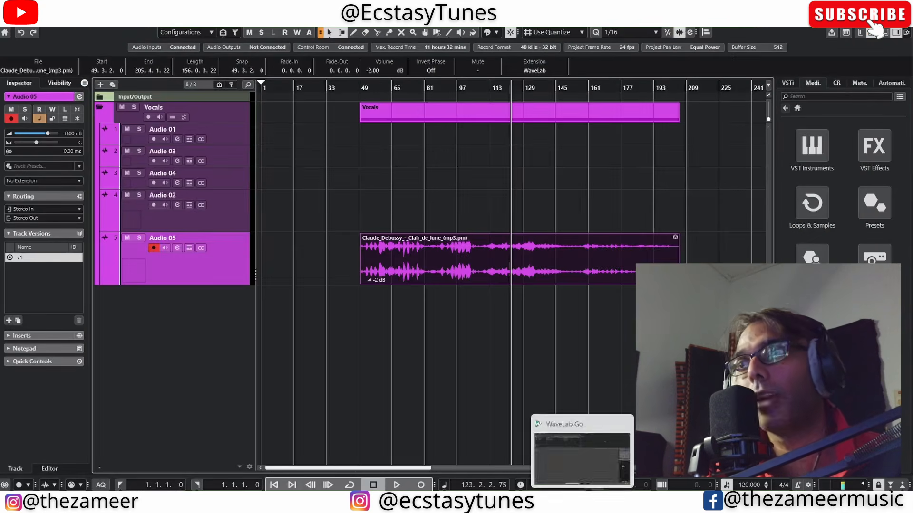
- Switch to the standalone WaveLab Go window and quit the application
left_click(582, 503)
left_click(902, 7)
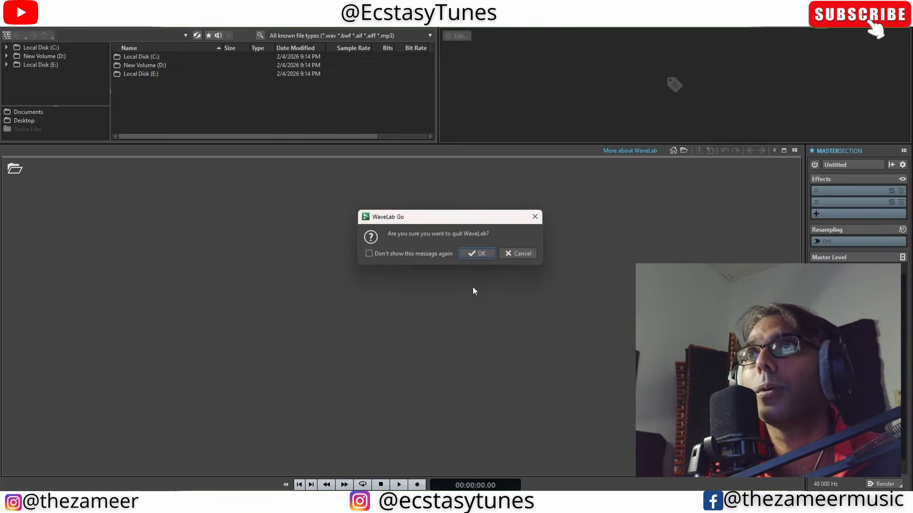
left_click(475, 254)
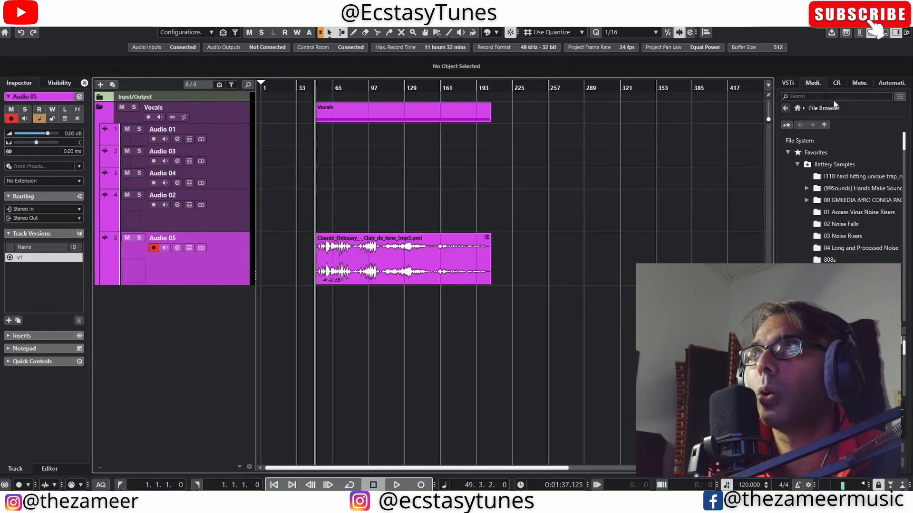
- Search the media library for "synth" and create a track from the 128 Bass SK preset
left_click(818, 96)
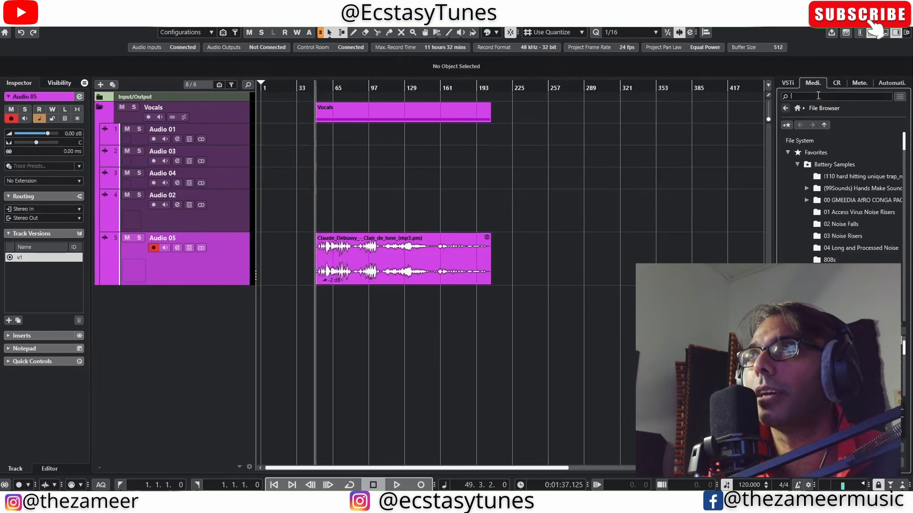
type("i")
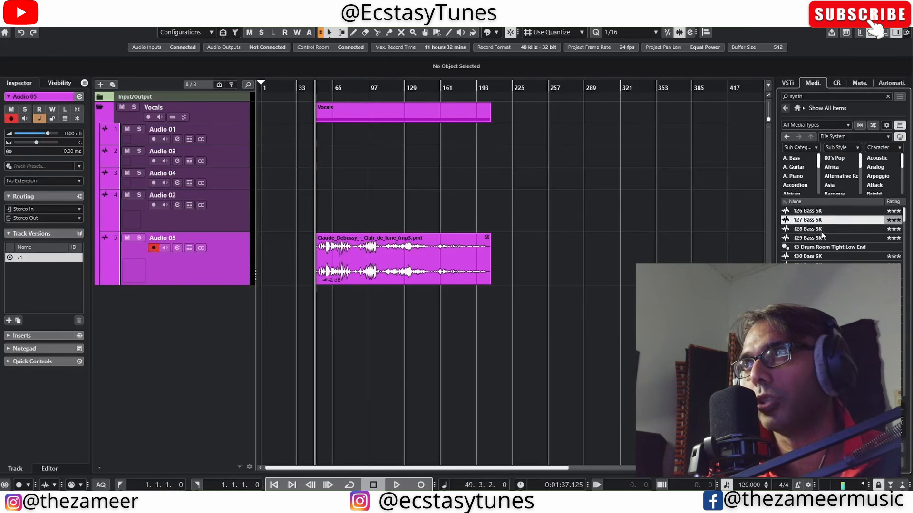
left_click(822, 232)
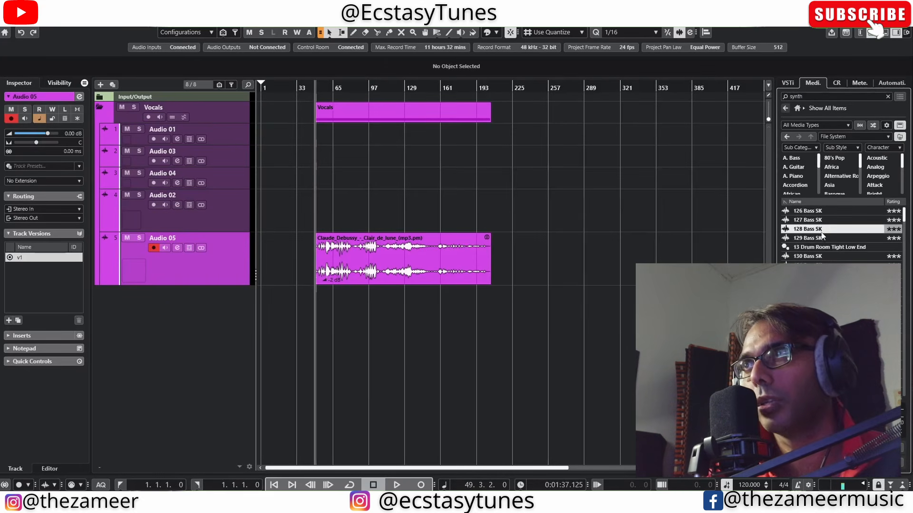
right_click(800, 231)
left_click(811, 235)
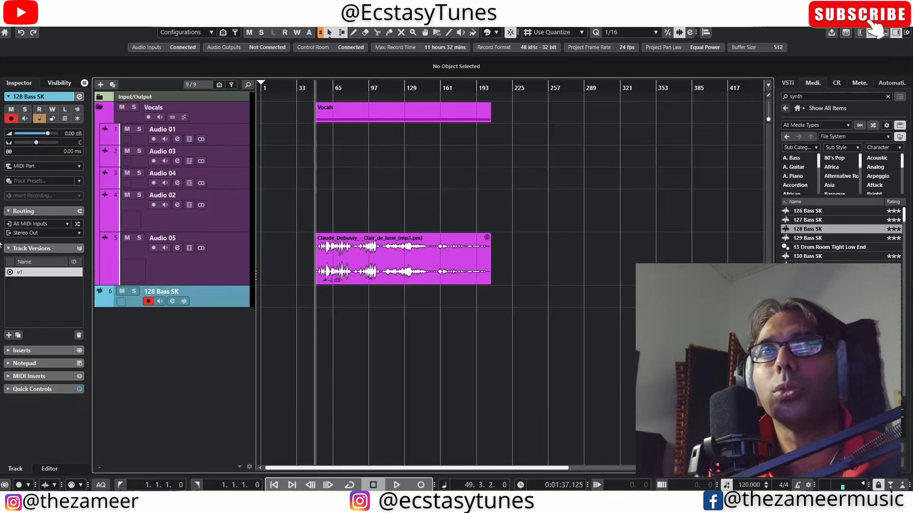
- Set the 128 Bass SK track to Pattern Event and create a one-bar pattern event at bar 52
left_click(38, 166)
left_click(29, 186)
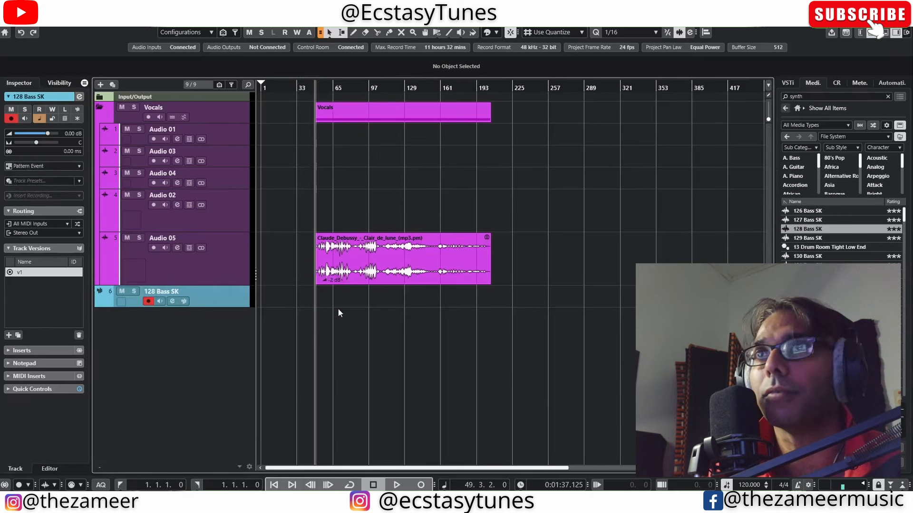
double_click(319, 301)
scroll(299, 318, "up", 10)
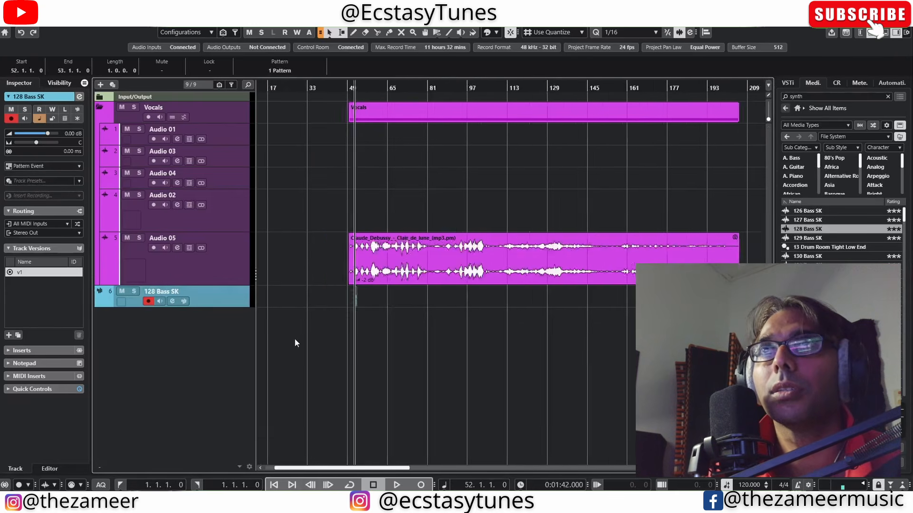
scroll(406, 313, "up", 3)
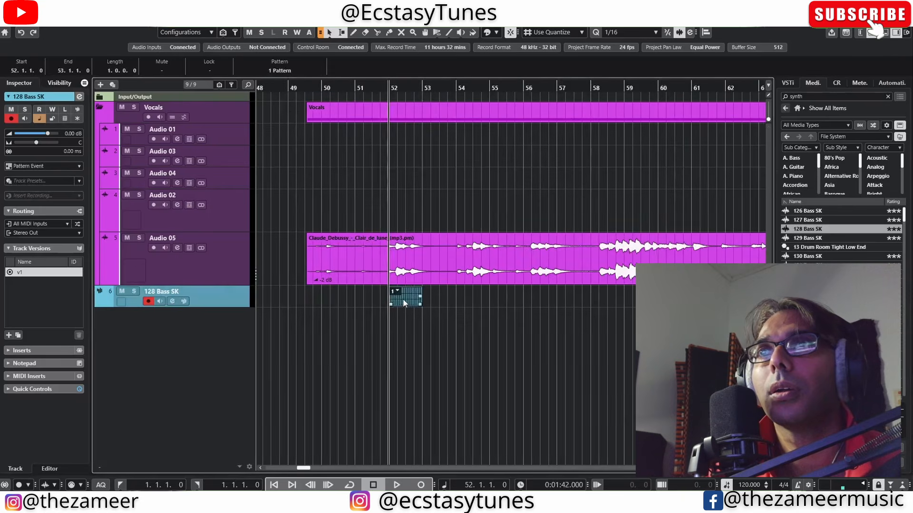
left_click_drag(403, 298, 370, 301)
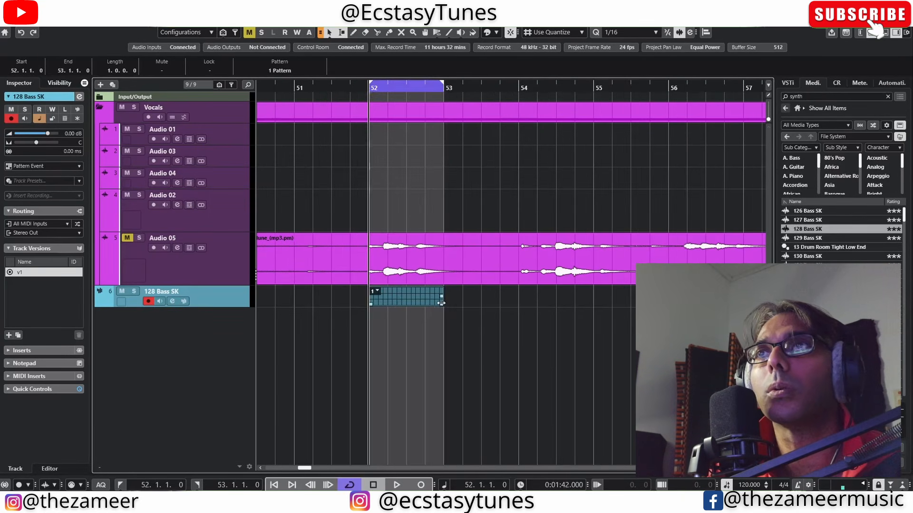
- Extend the 128 Bass SK pattern event and the cycle range to bar 54, and open the event in the pattern editor
left_click_drag(441, 303, 518, 303)
left_click_drag(441, 81, 517, 88)
left_click(438, 378)
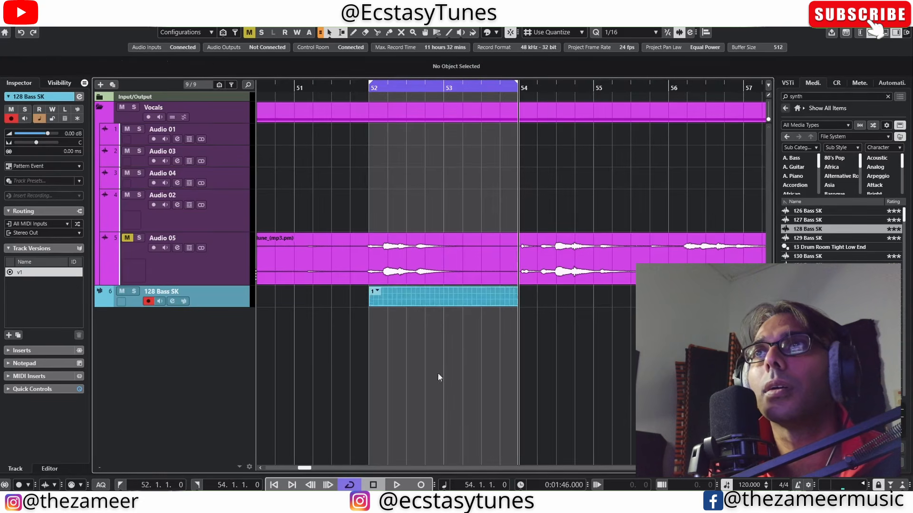
double_click(433, 305)
left_click(512, 310)
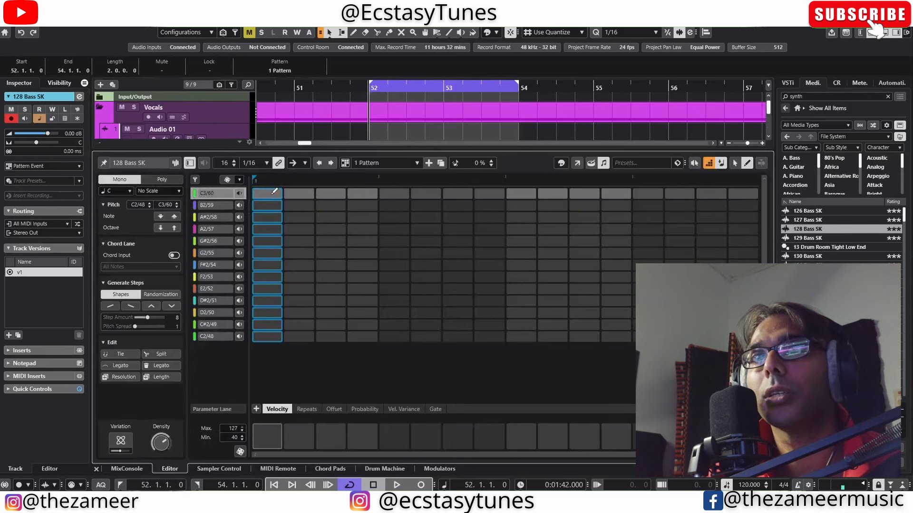
- Enter C3 notes on steps 1 and 7 of the pattern while playing the loop, removing the extra note on step 8
key("space")
left_click(273, 194)
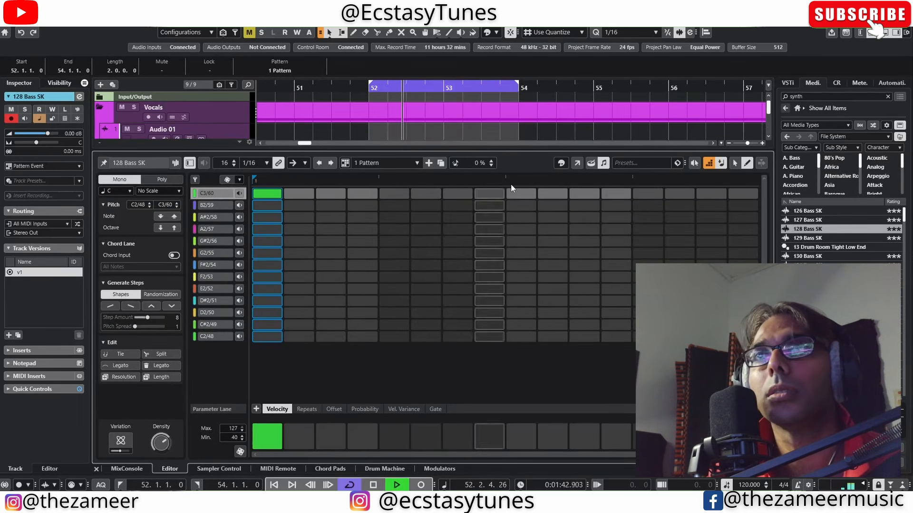
key("space")
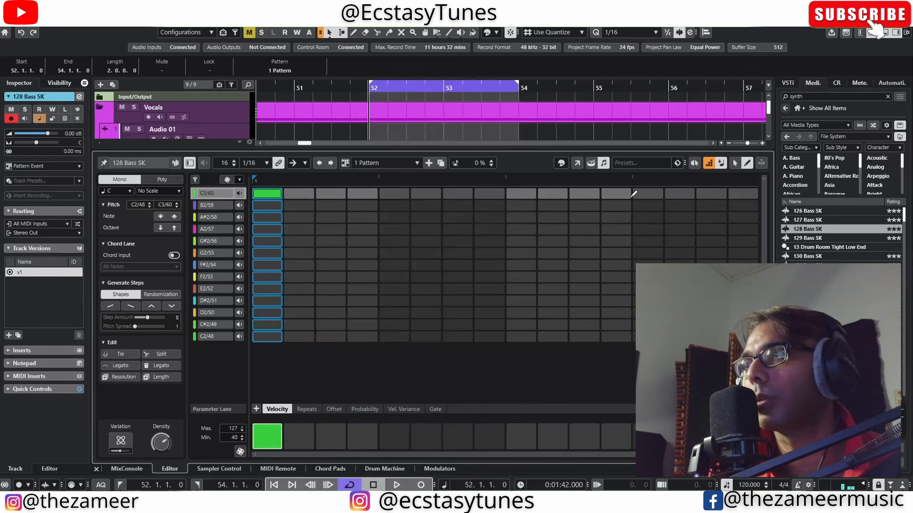
key("space")
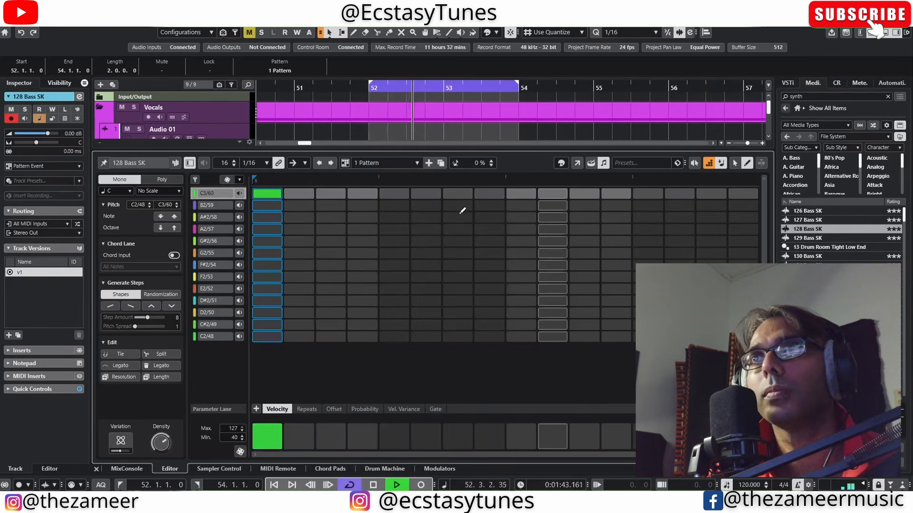
left_click(486, 194)
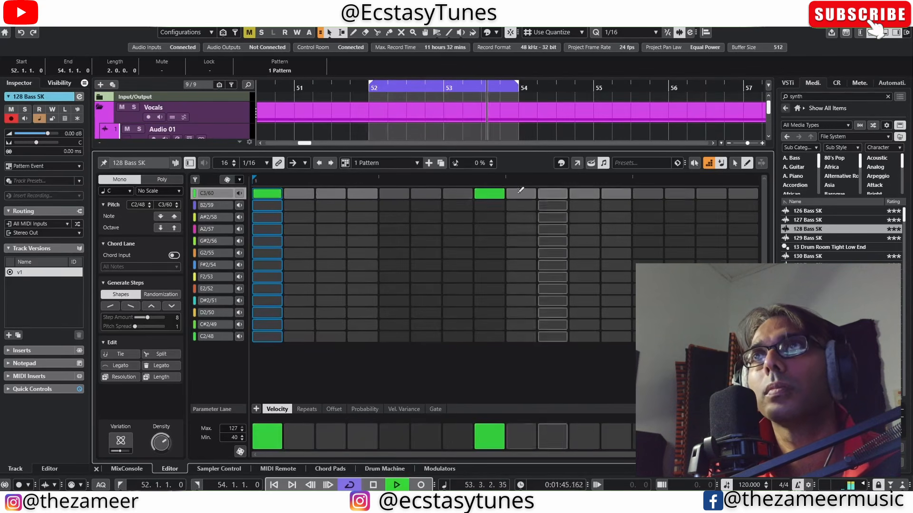
left_click(457, 194)
left_click(489, 193)
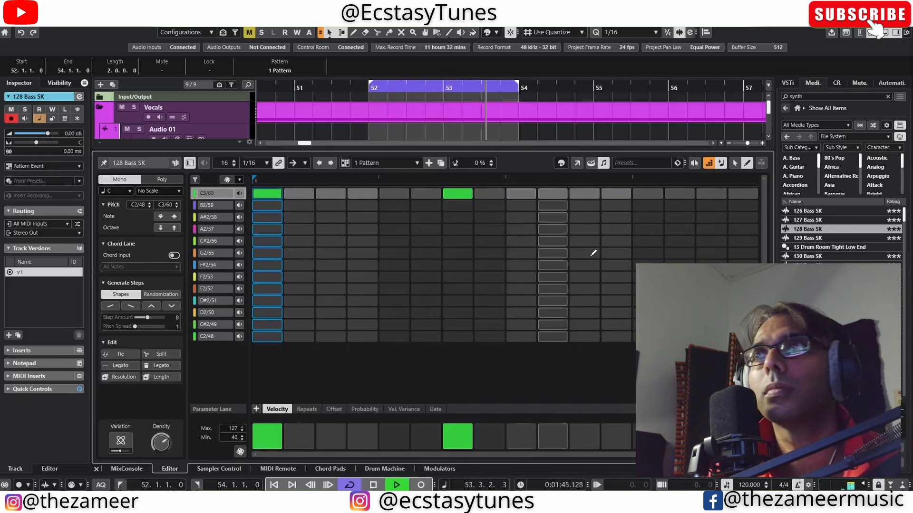
- Add a G2 note on step 11 and an A2 note on step 14, and stop playback
left_click(587, 253)
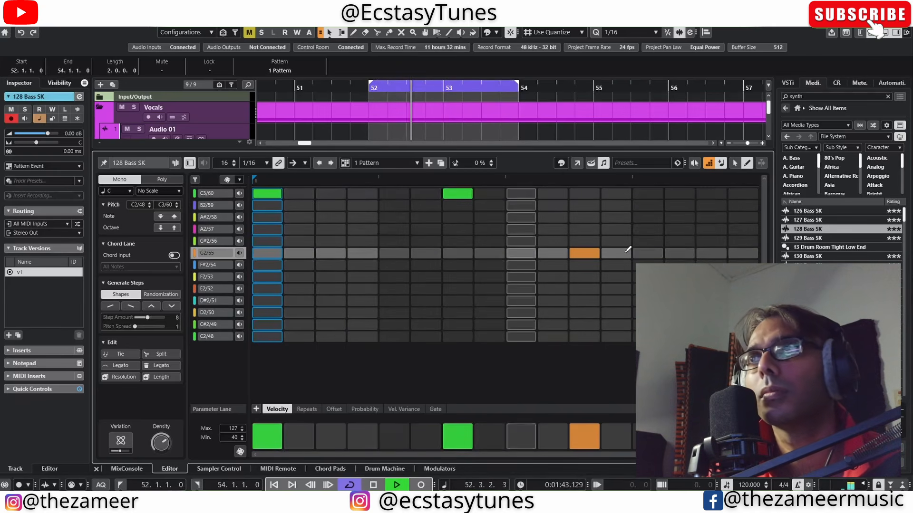
left_click(687, 230)
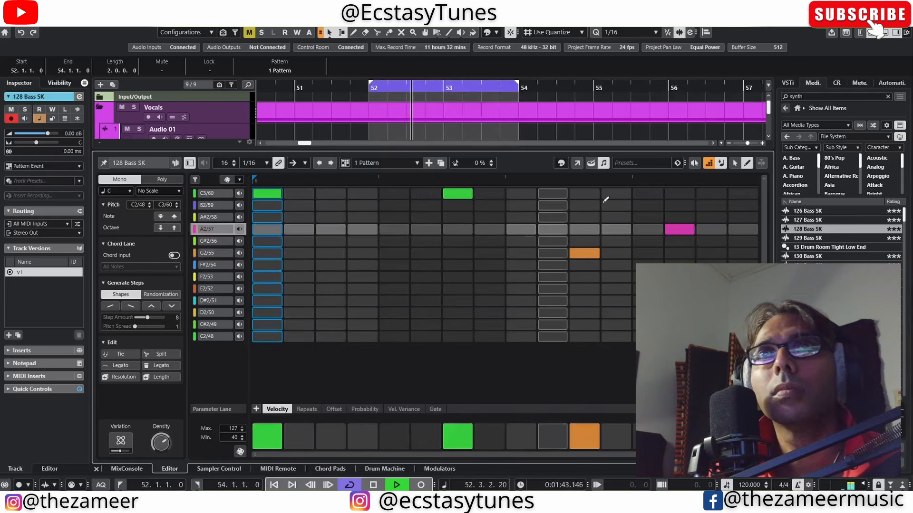
key("space")
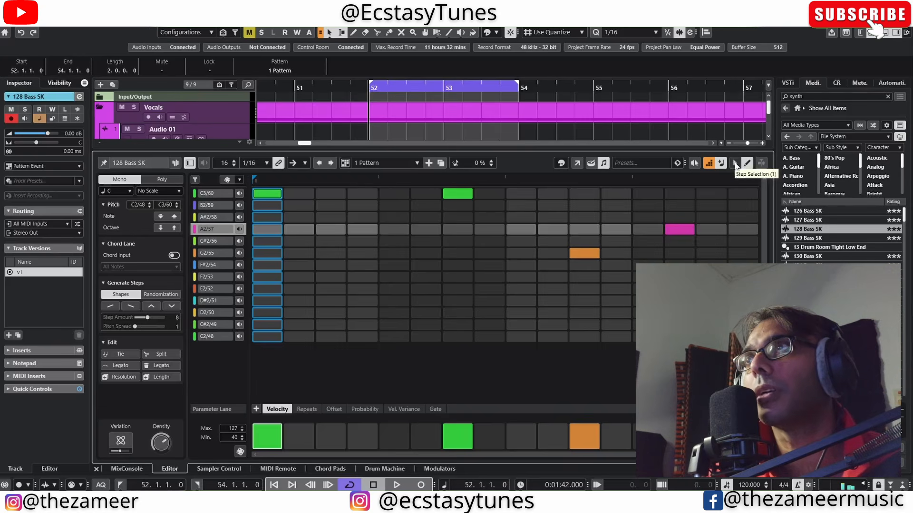
- Switch to the Step Selection tool, select the C3 note on step 7, add a C3 note on step 8 and audition the pattern
left_click(735, 163)
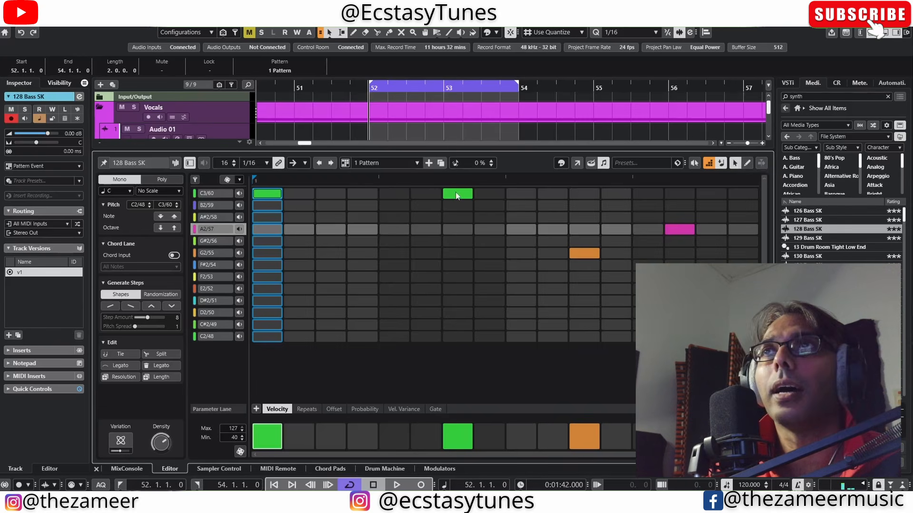
mouse_move(457, 195)
left_mouse_down()
mouse_move(486, 195)
mouse_move(458, 201)
left_mouse_up()
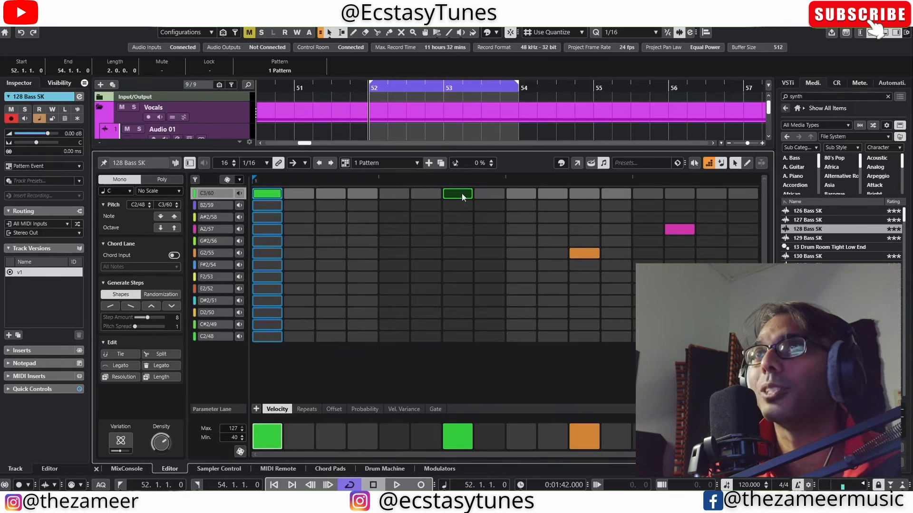
mouse_move(462, 195)
left_mouse_down()
mouse_move(484, 195)
mouse_move(453, 197)
left_mouse_up()
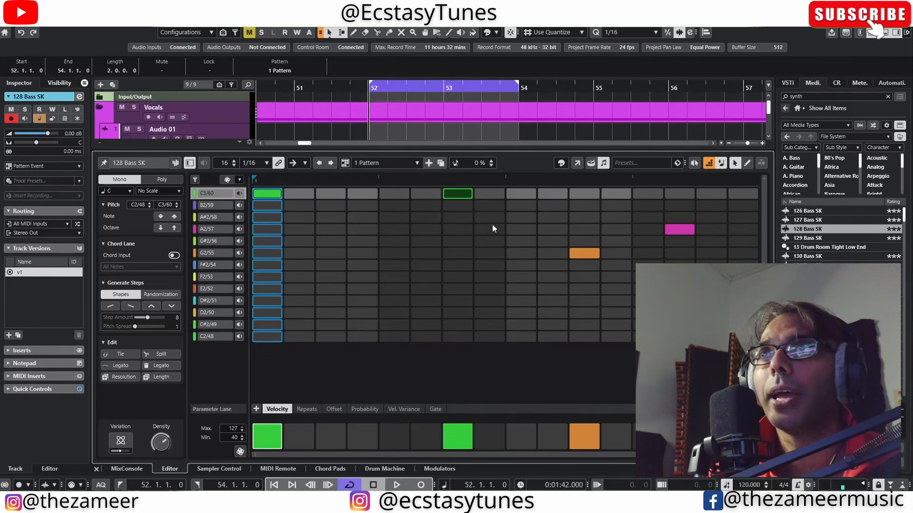
left_click(485, 196)
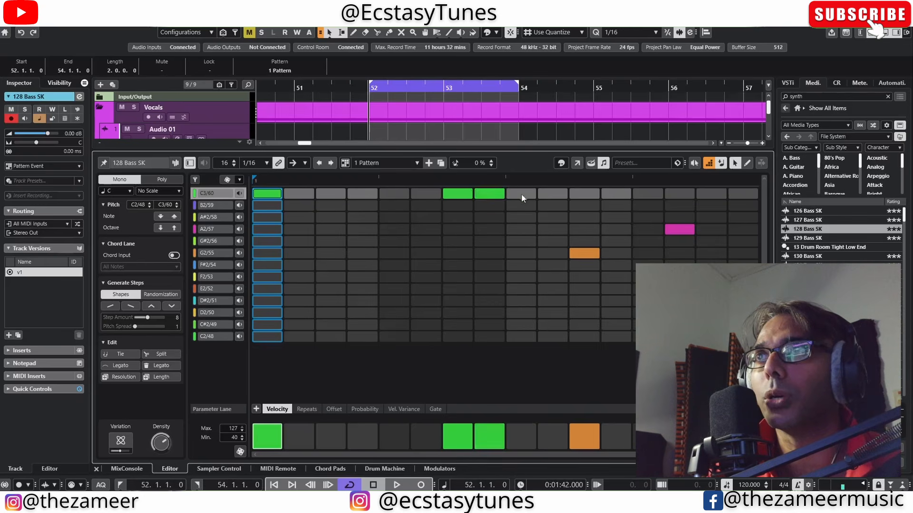
key("space")
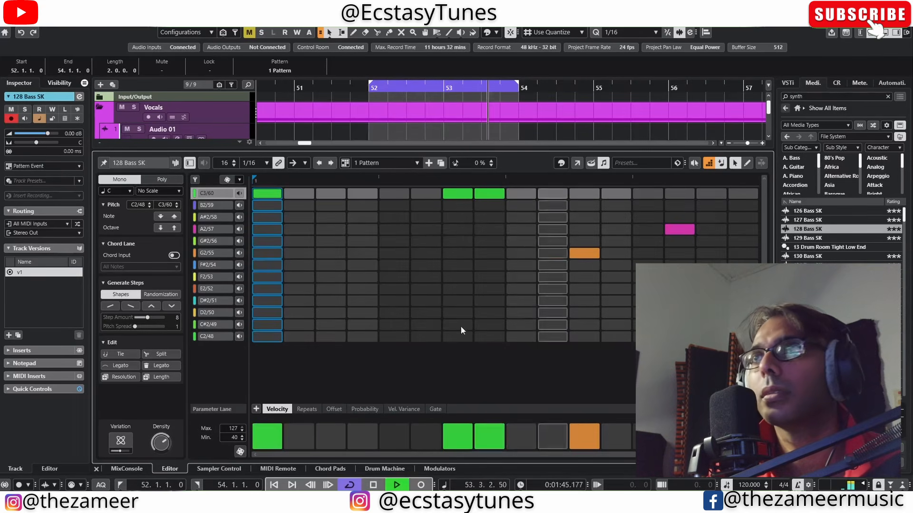
key("space")
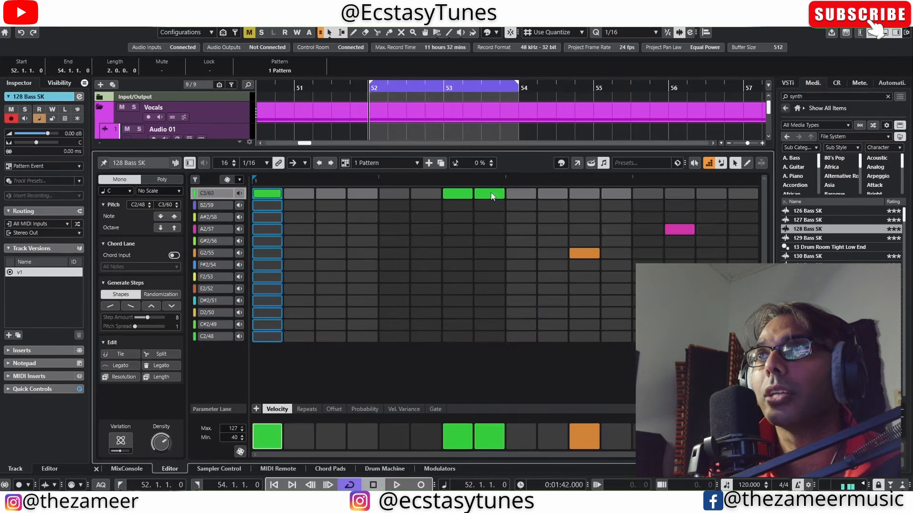
- Move the step 8 note down to G#2 and the step 14 note up to A#2 while auditioning the loop
left_click_drag(492, 196, 492, 242)
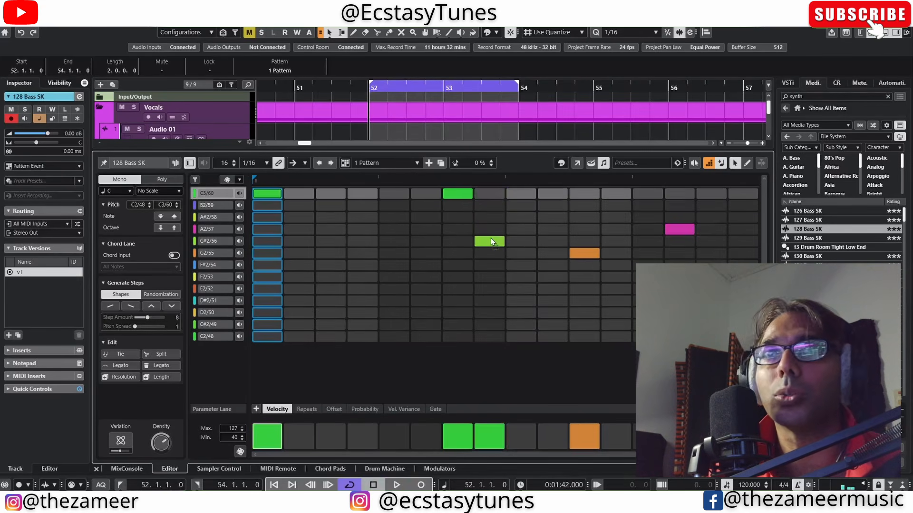
key("space")
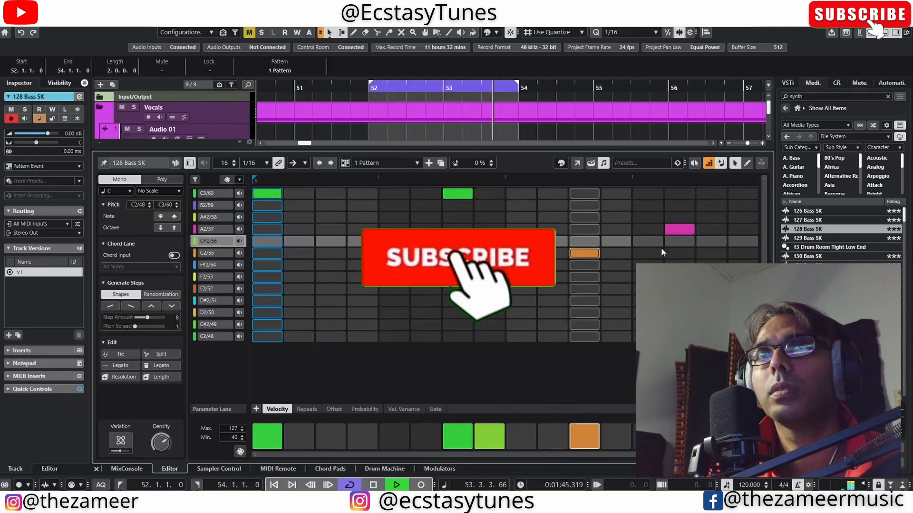
mouse_move(680, 230)
left_mouse_down()
mouse_move(678, 243)
mouse_move(680, 218)
left_mouse_up()
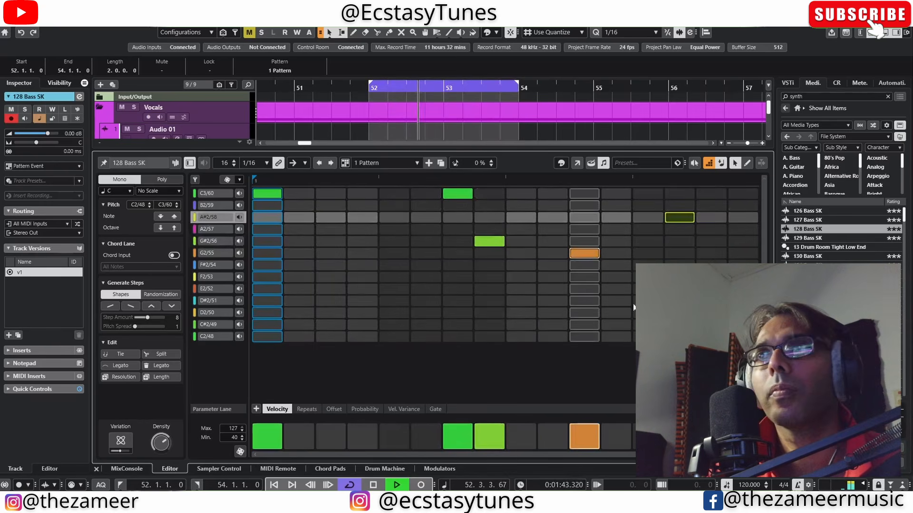
key("space")
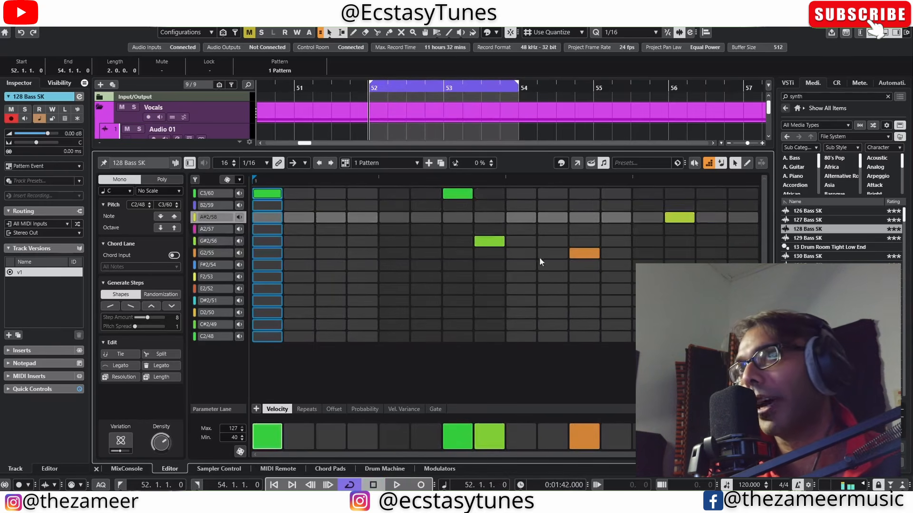
- Re-enter the step 7 note as F2, move it up to C3, and lower the velocities of steps 7 and 11
left_click(458, 194)
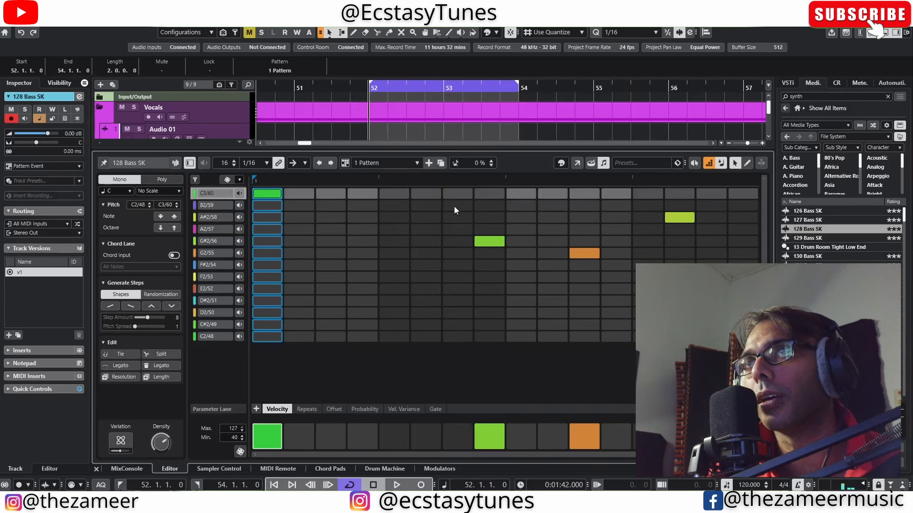
left_click(456, 274)
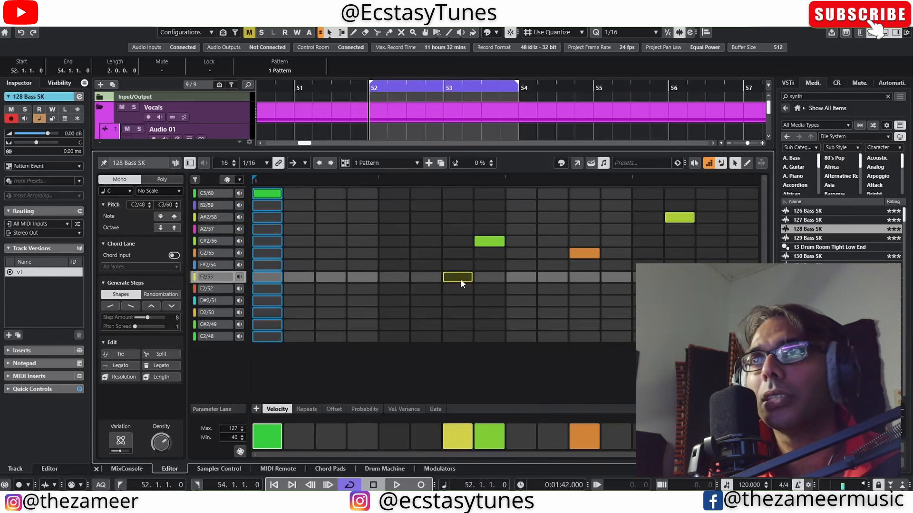
left_click_drag(461, 280, 455, 194)
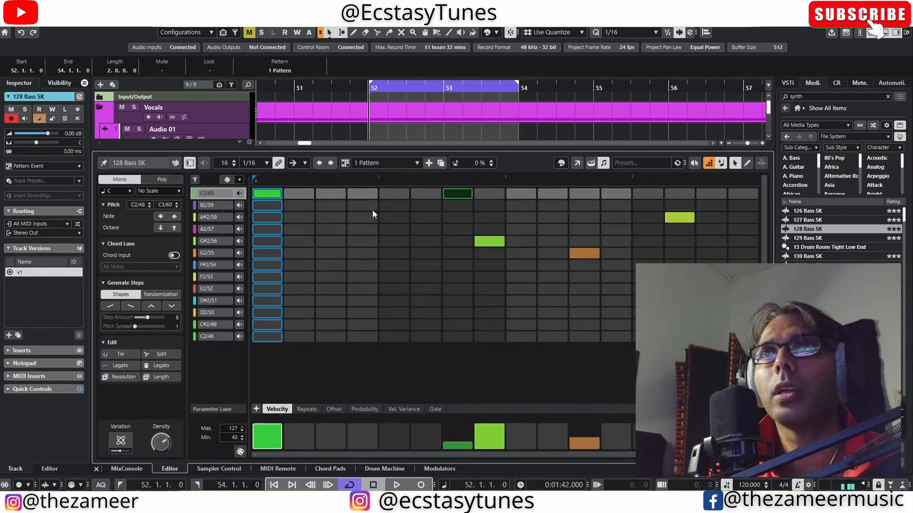
- Select the notes on steps 7 to 14, move them down together so step 7 lands on A#2, and audition the result
left_click_drag(735, 204, 351, 285)
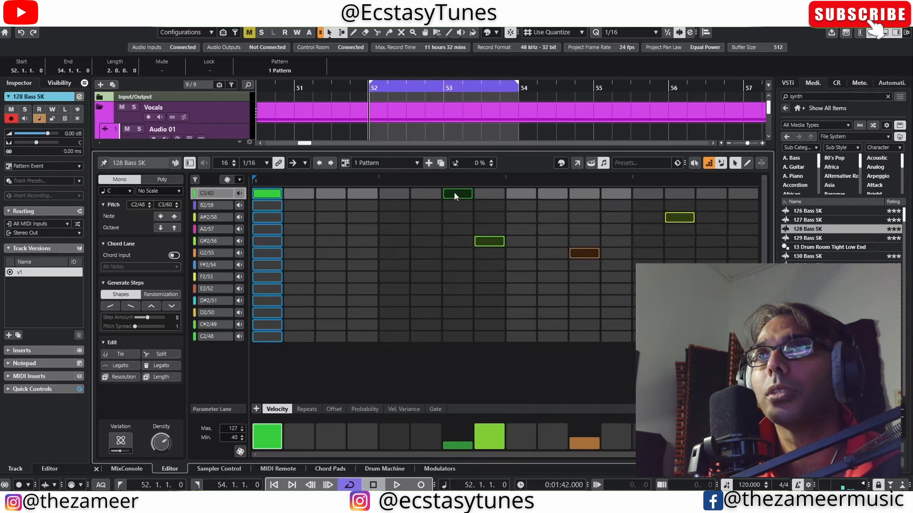
left_click_drag(455, 197, 449, 227)
key("space")
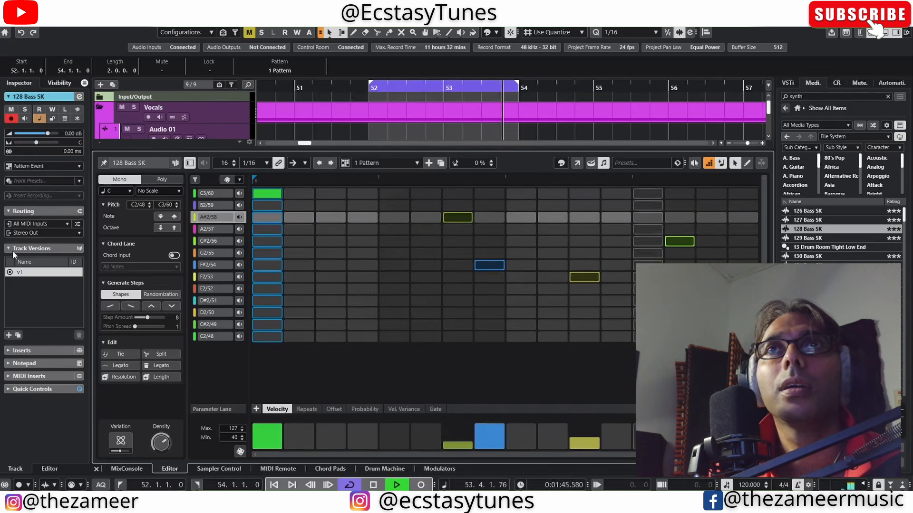
key("space")
- Set the pattern's scale to Aeolian (nat. minor) and play the loop
left_click(158, 191)
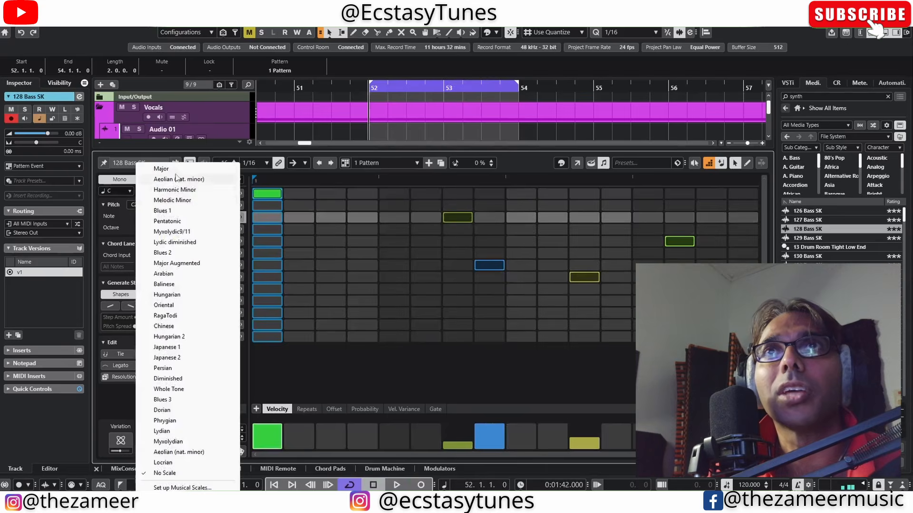
left_click(176, 179)
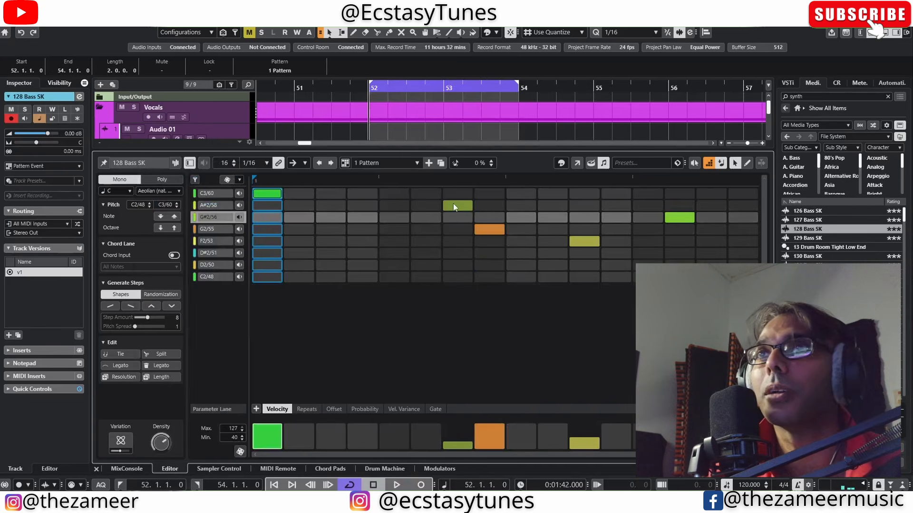
key("space")
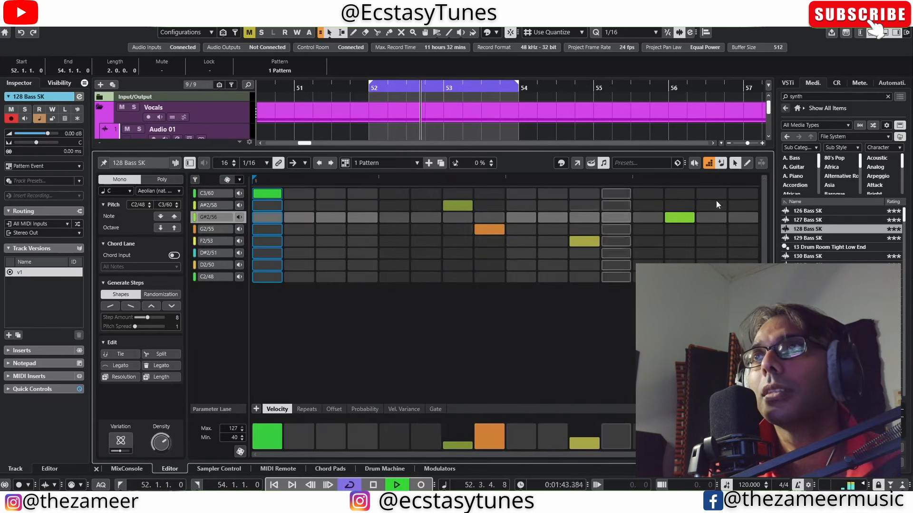
- Select the notes on steps 7 to 14 and move them within the scale, first down to F2 and back up to C3 for step 7
left_click_drag(716, 201, 404, 259)
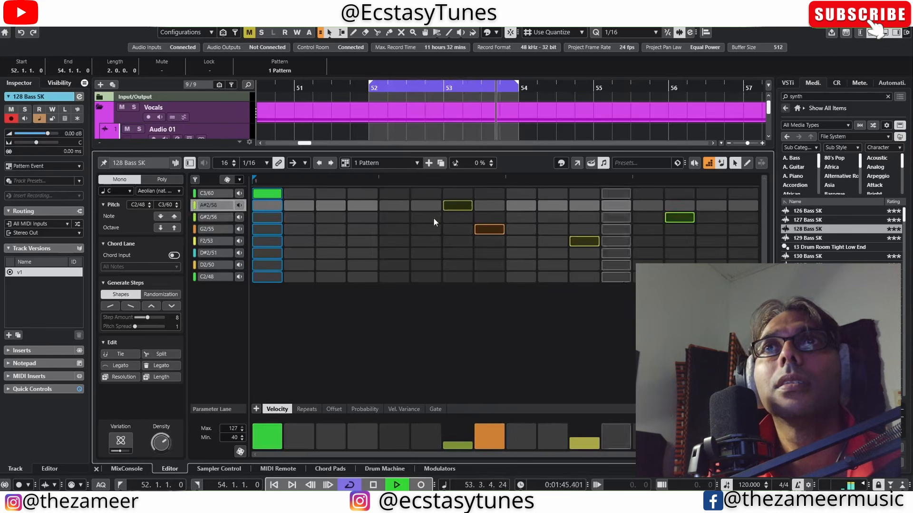
left_click_drag(460, 205, 462, 244)
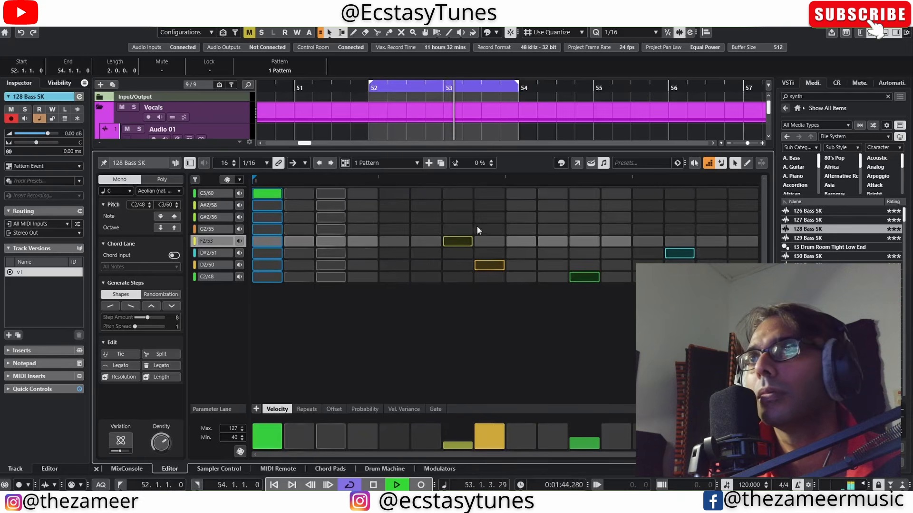
left_click_drag(460, 243, 458, 194)
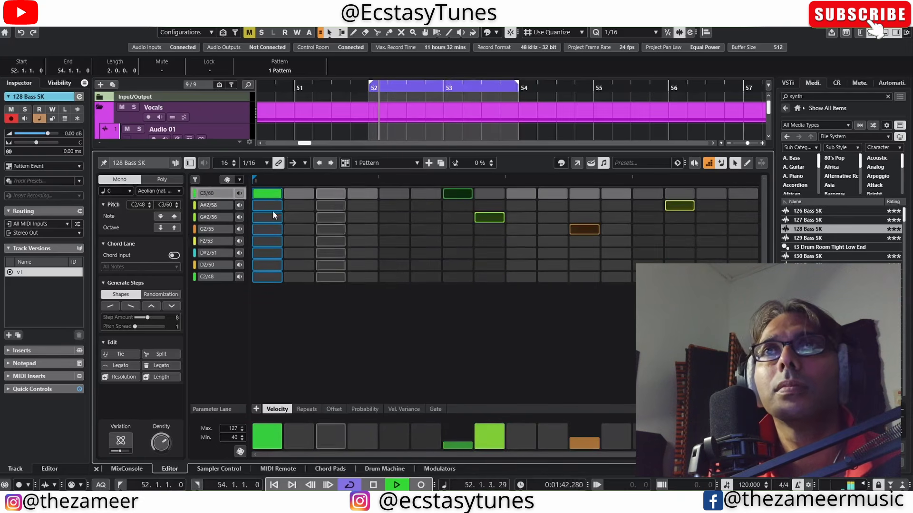
- Switch the pattern from Mono to Poly and add a C2 note on step 1 together with the C3 note
left_click(269, 279)
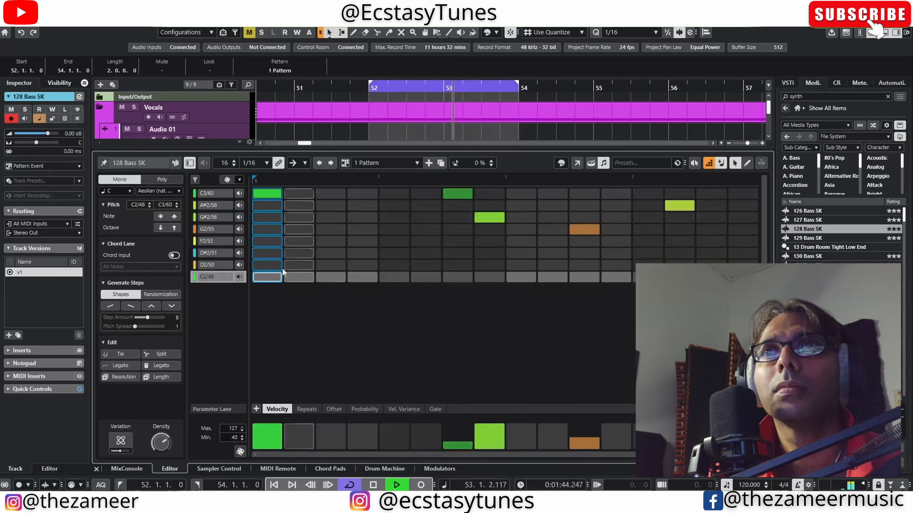
key("space")
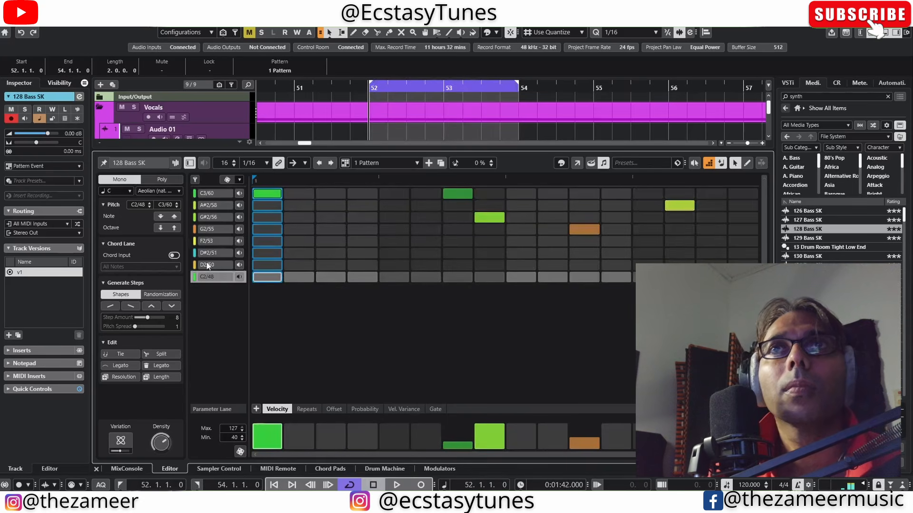
left_click(162, 179)
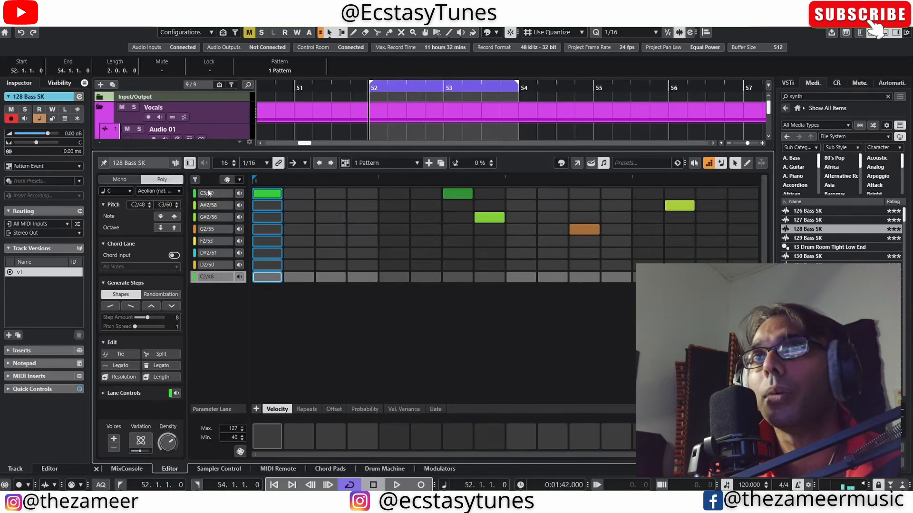
left_click(273, 280)
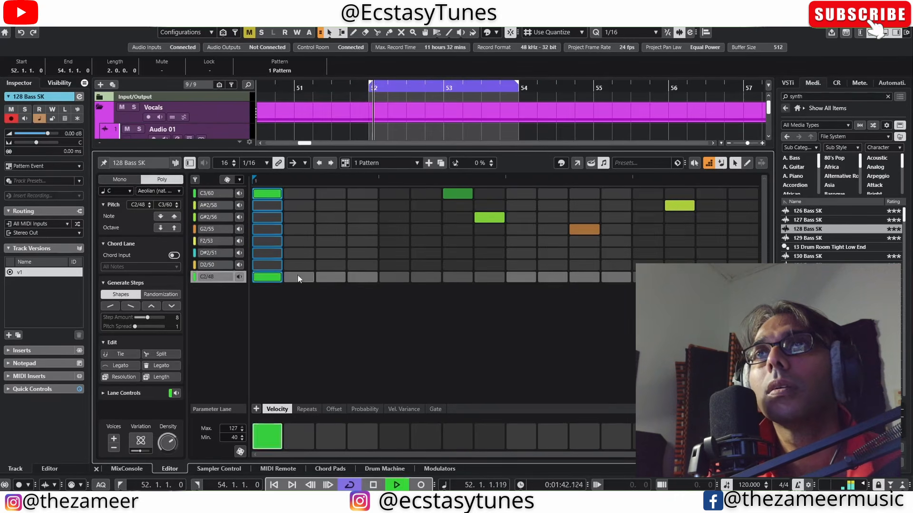
- Move the C2 note from step 1 to G#2 on step 4, add a C3 note on step 4, and audition the loop
left_click_drag(274, 280, 363, 217)
key("space")
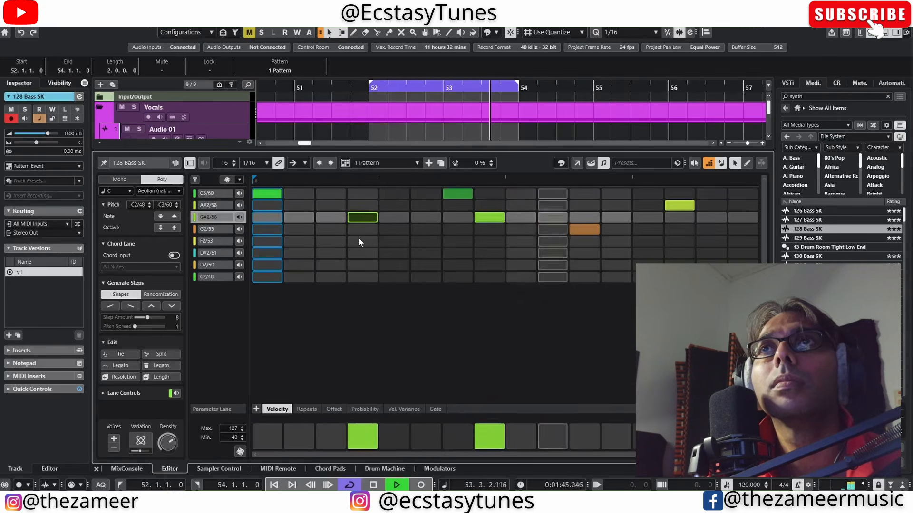
left_click(362, 194)
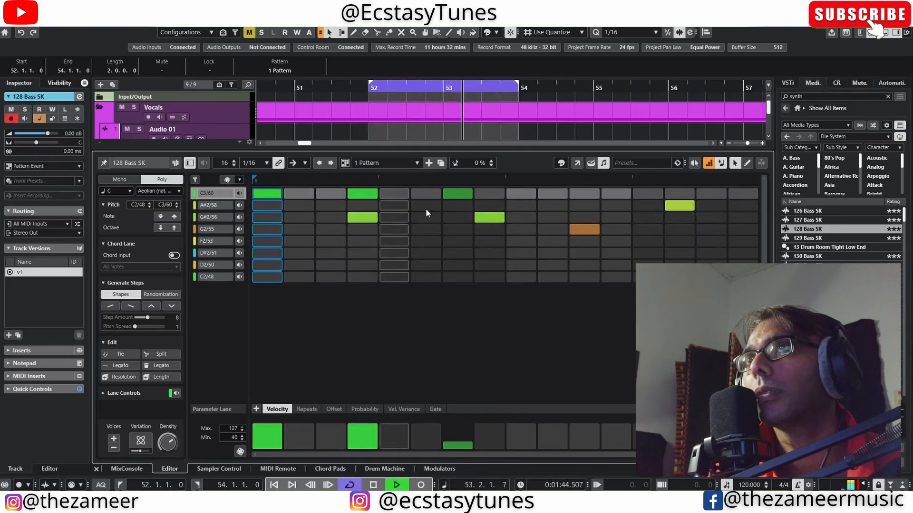
key("space")
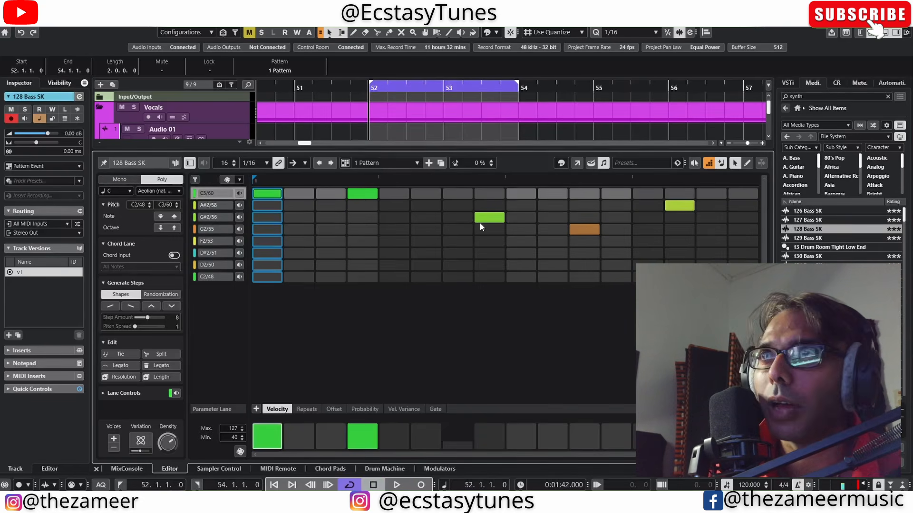
- Delete the G2 note on step 11 and select the A#2 note on step 14
left_click(481, 223)
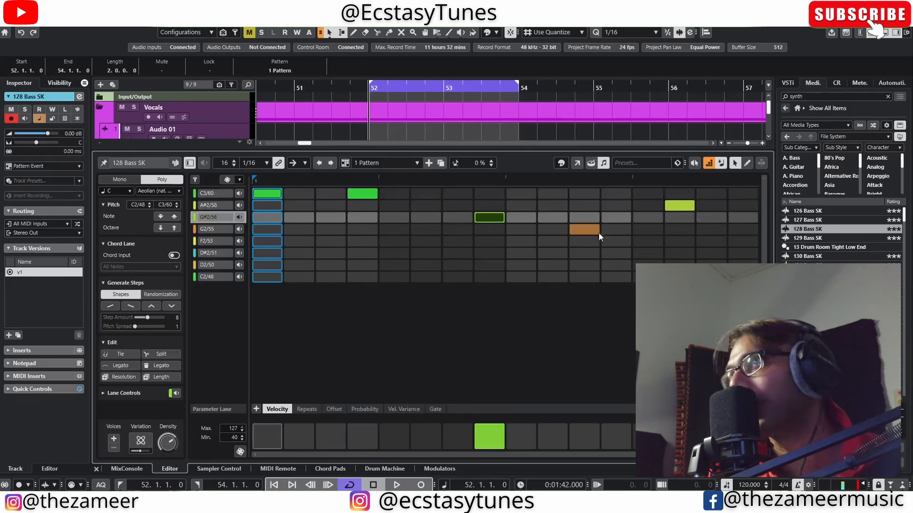
left_click(680, 208)
left_click(477, 220)
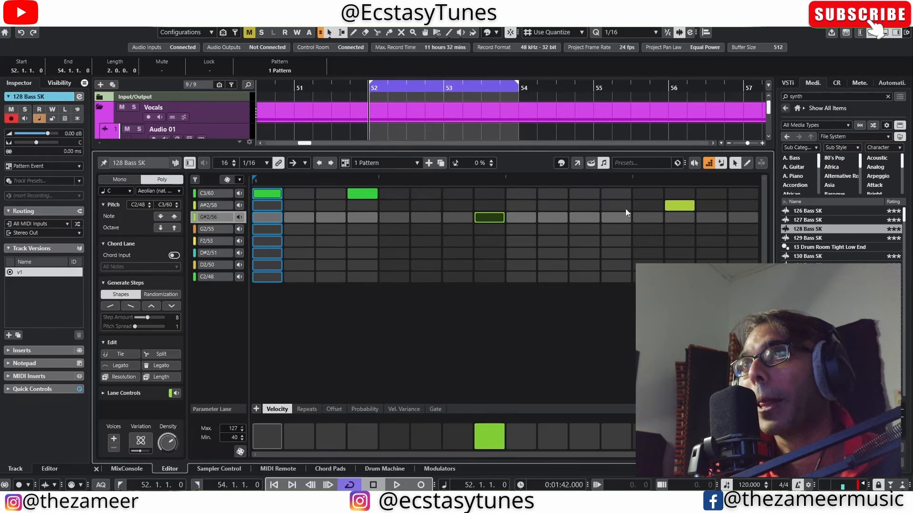
left_click(672, 207)
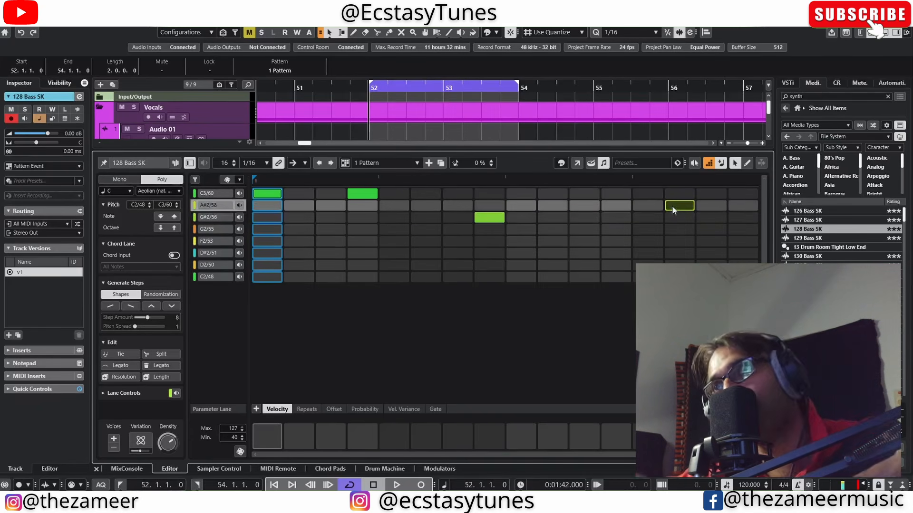
right_click(672, 209)
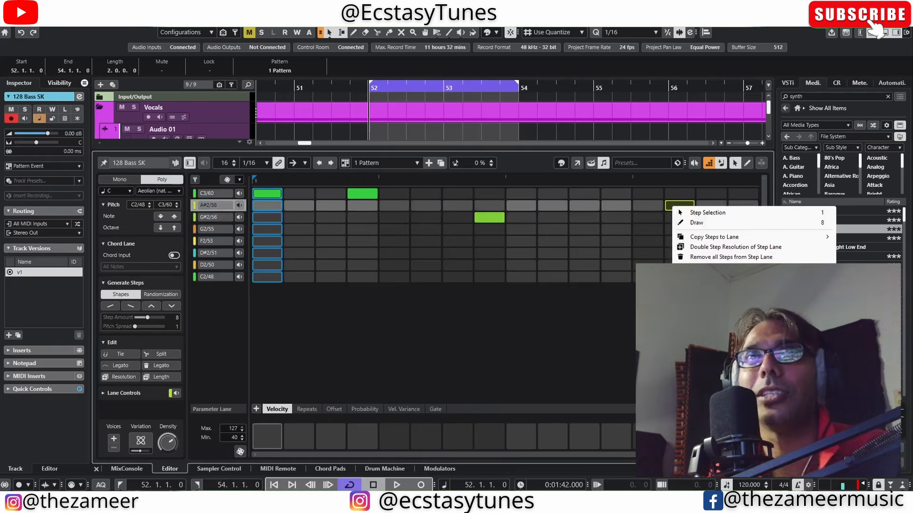
left_click(385, 315)
- Open the video export settings, view the available resolutions, and set the encoder preset to Small File Size
left_click(8, 20)
mouse_move(61, 157)
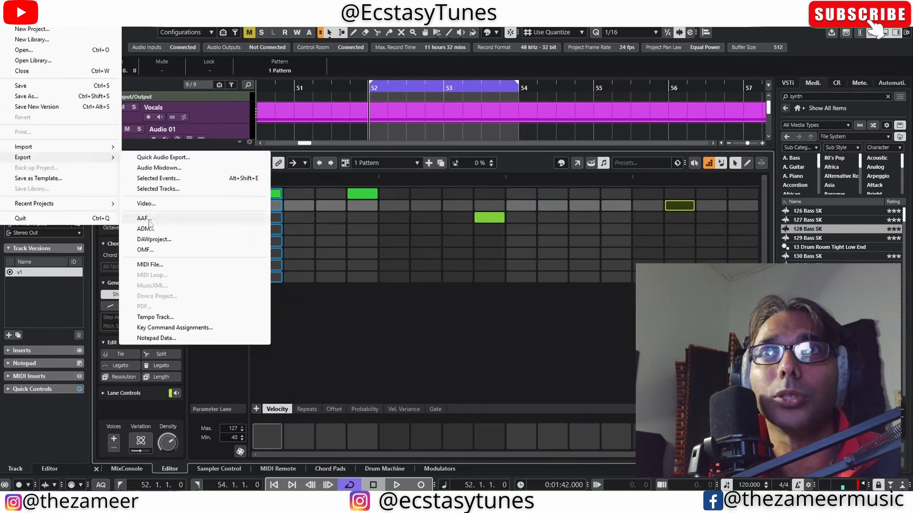
left_click(155, 204)
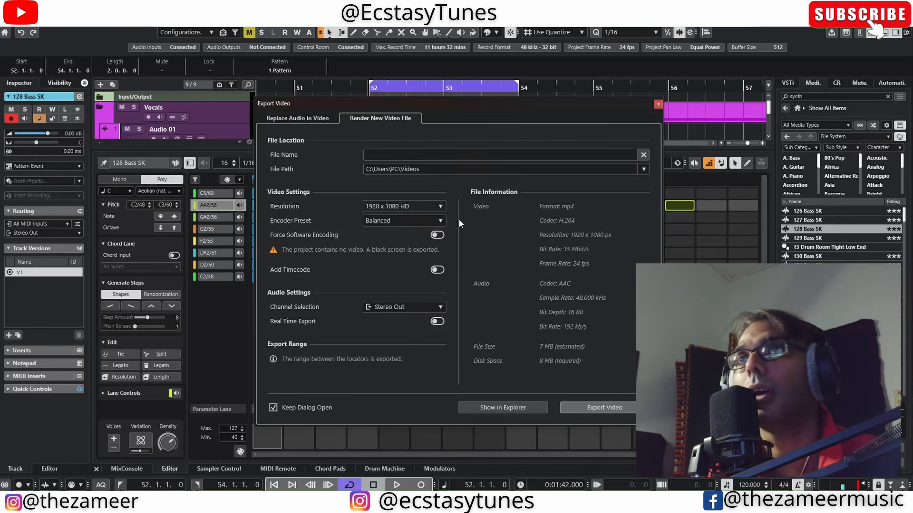
left_click(404, 208)
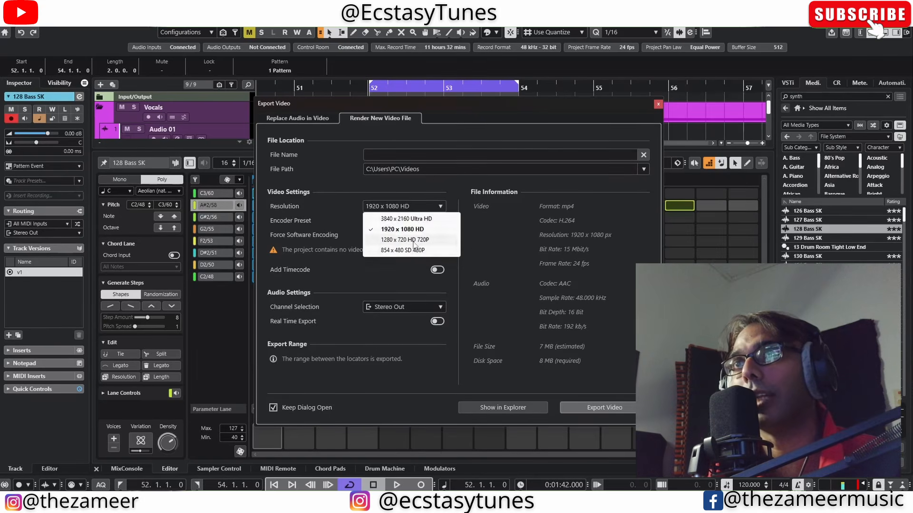
left_click(498, 242)
left_click(402, 221)
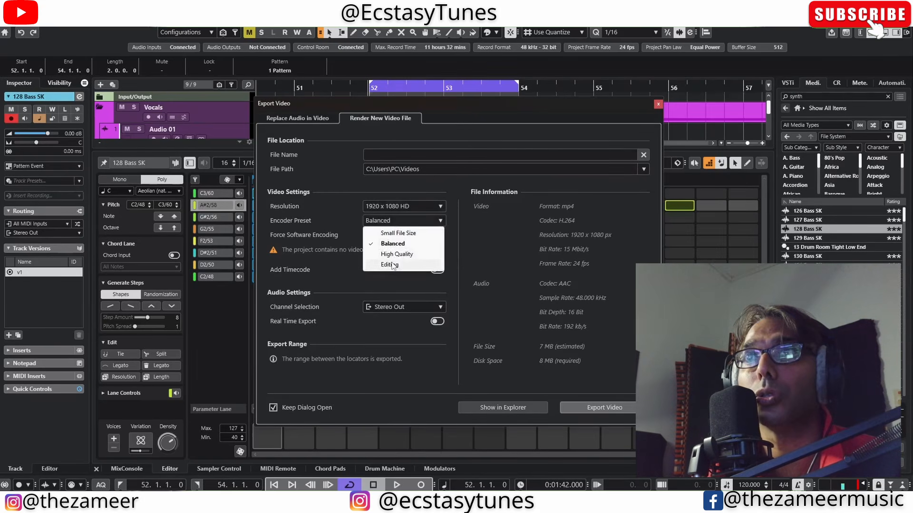
left_click(412, 233)
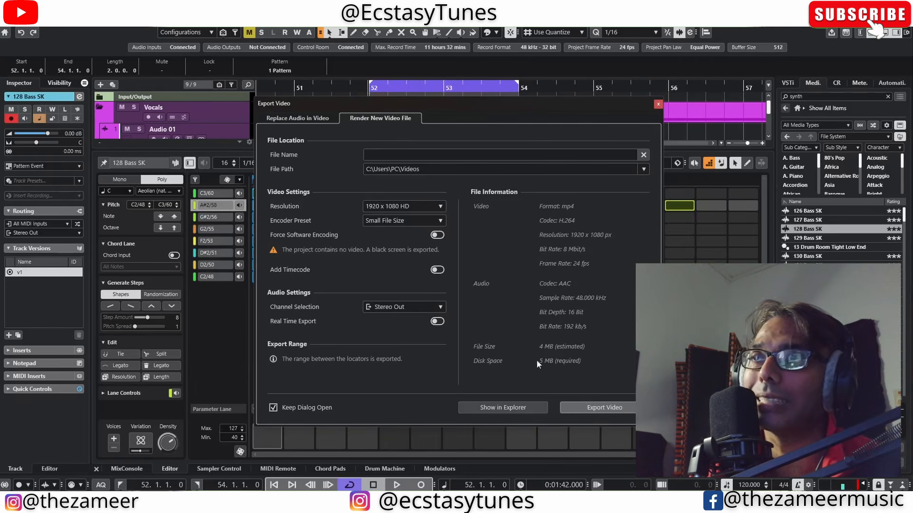
left_click(658, 104)
- Select a range from bar 1 to about bar 229 across the Vocals folder and set the locators to it
scroll(586, 102, "down", 10)
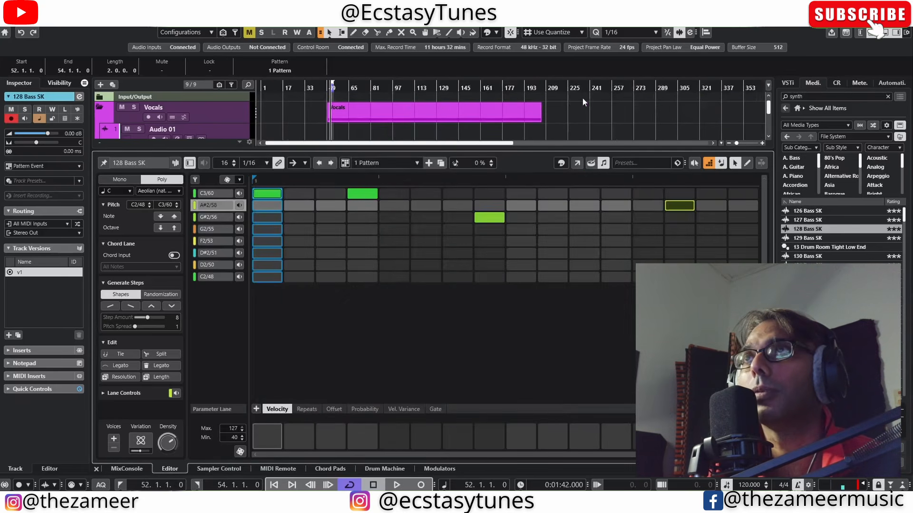
left_click_drag(573, 112, 263, 96)
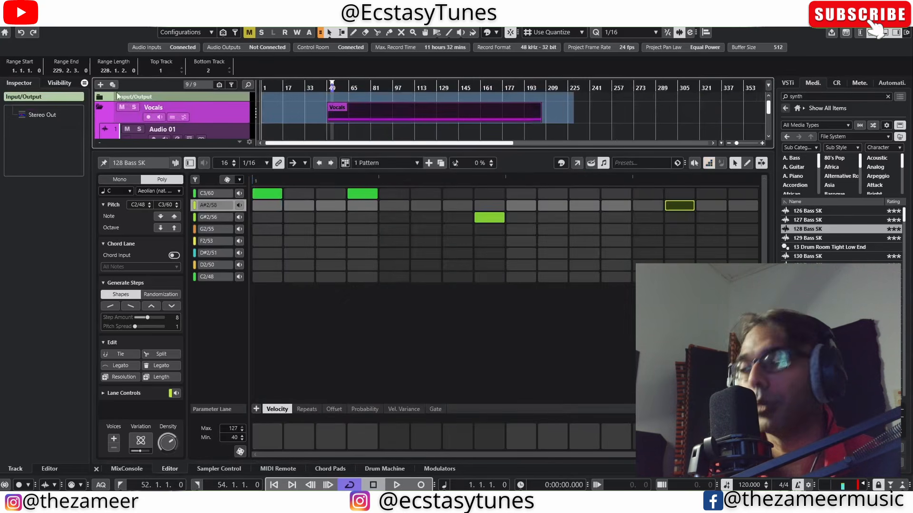
key("p")
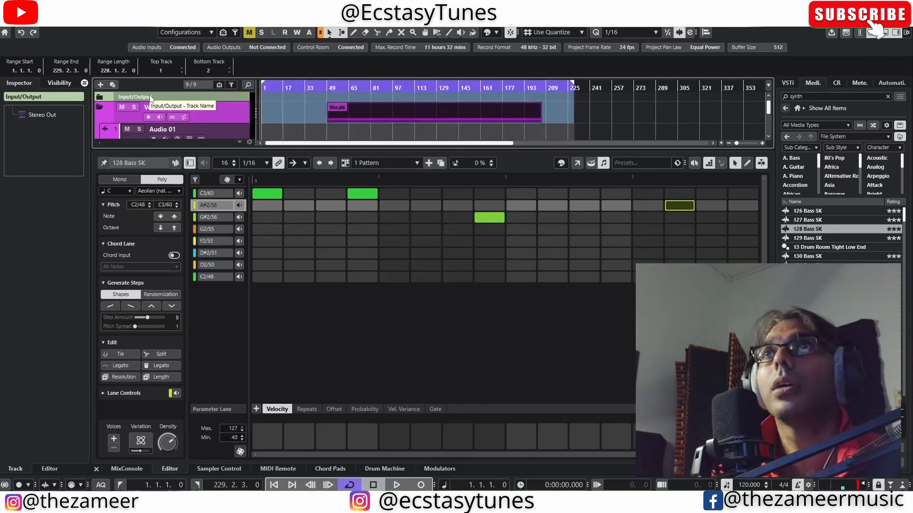
- Reopen the video export settings for the new locator range and shift the dialog slightly down
left_click(7, 19)
mouse_move(36, 158)
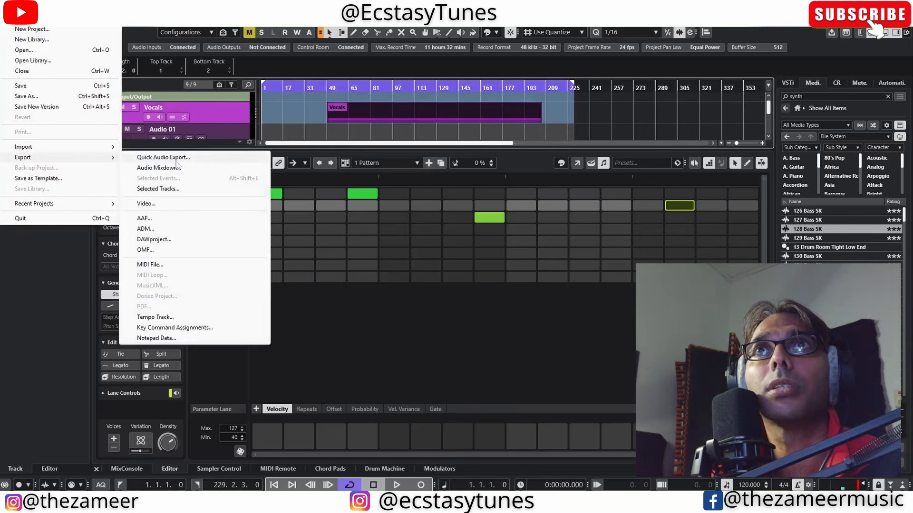
left_click(153, 204)
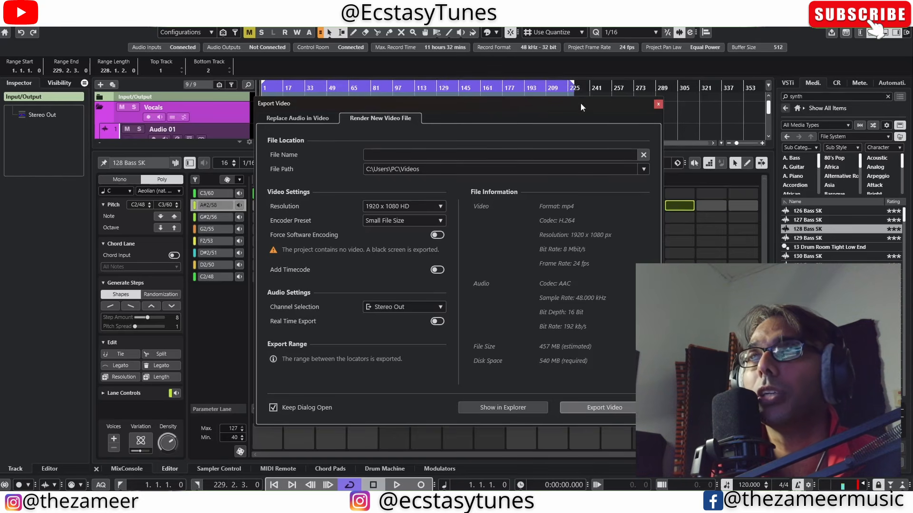
left_click_drag(580, 102, 580, 111)
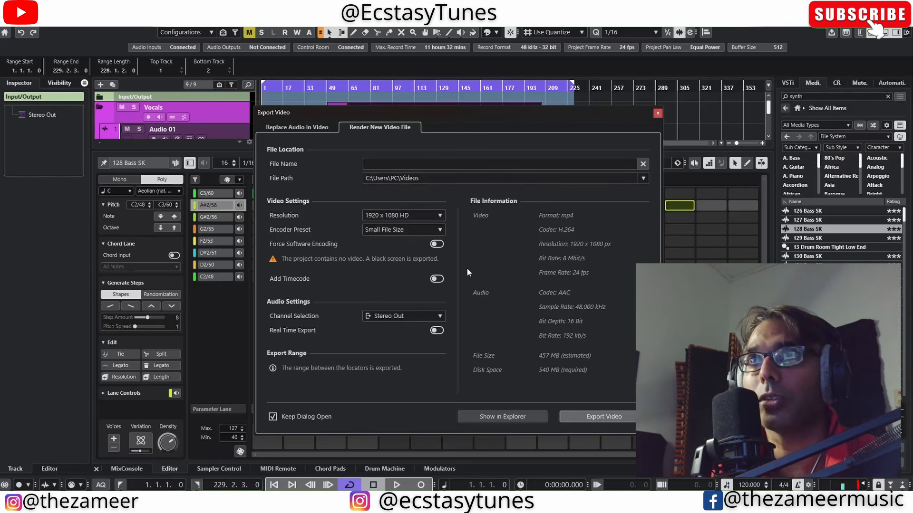
- Compare the estimated file sizes of the Balanced, High Quality and Editing encoder presets, and return the preset to Small File Size
left_click(441, 230)
left_click(412, 255)
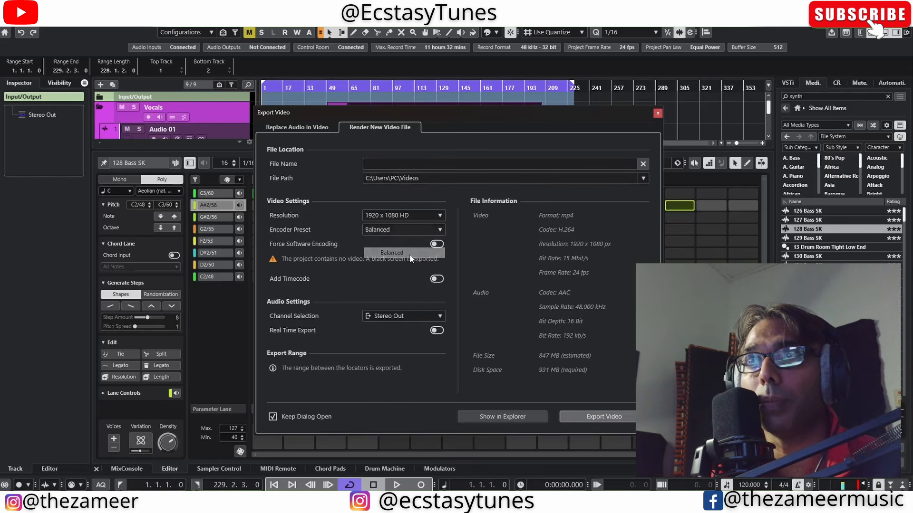
left_click(422, 230)
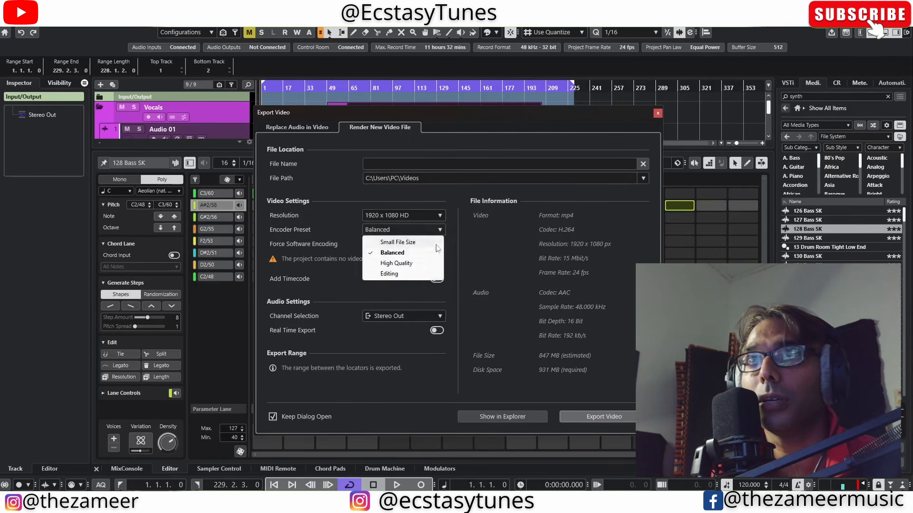
left_click(421, 265)
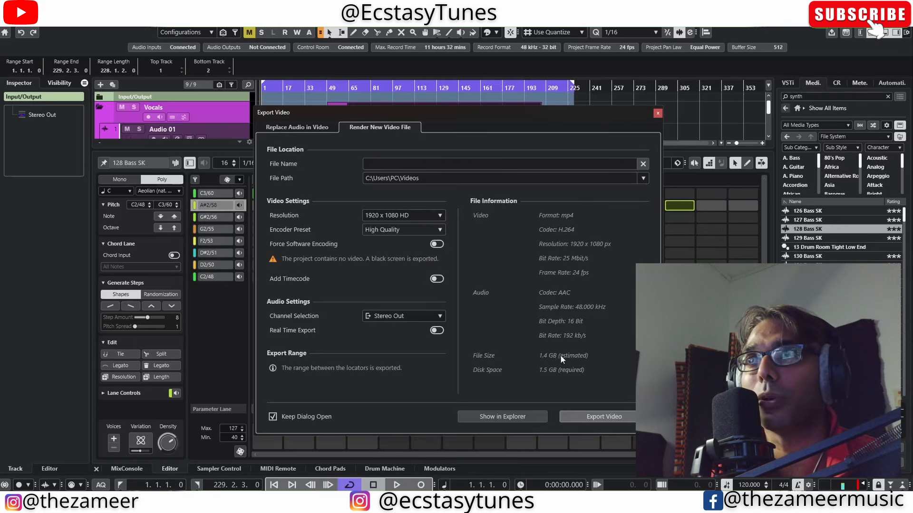
left_click(417, 231)
left_click(402, 277)
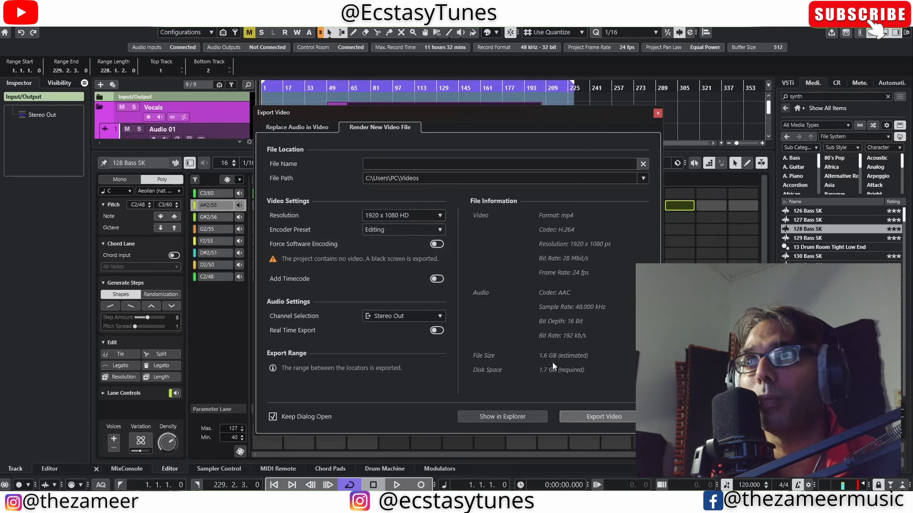
left_click(383, 231)
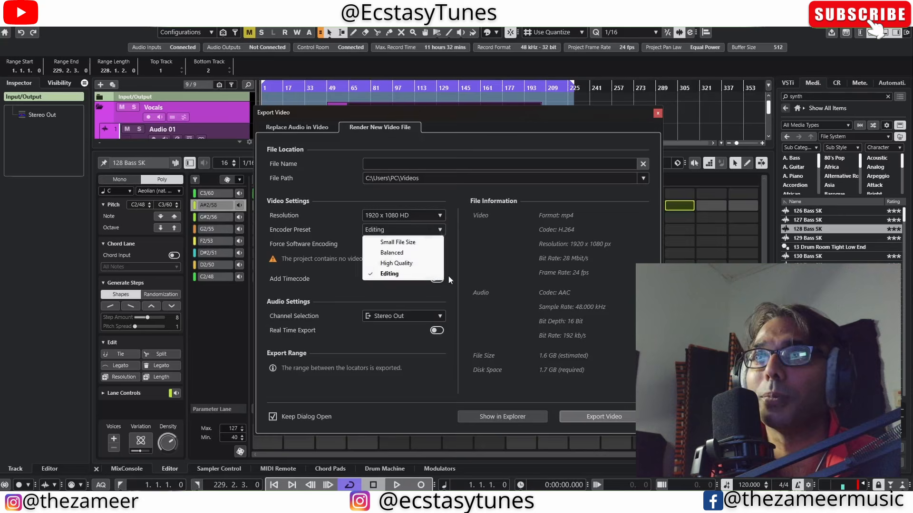
left_click(397, 243)
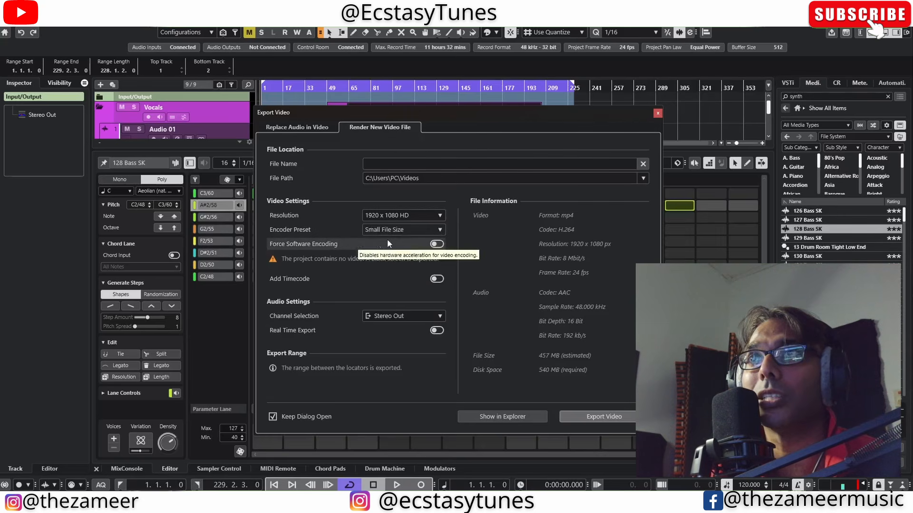